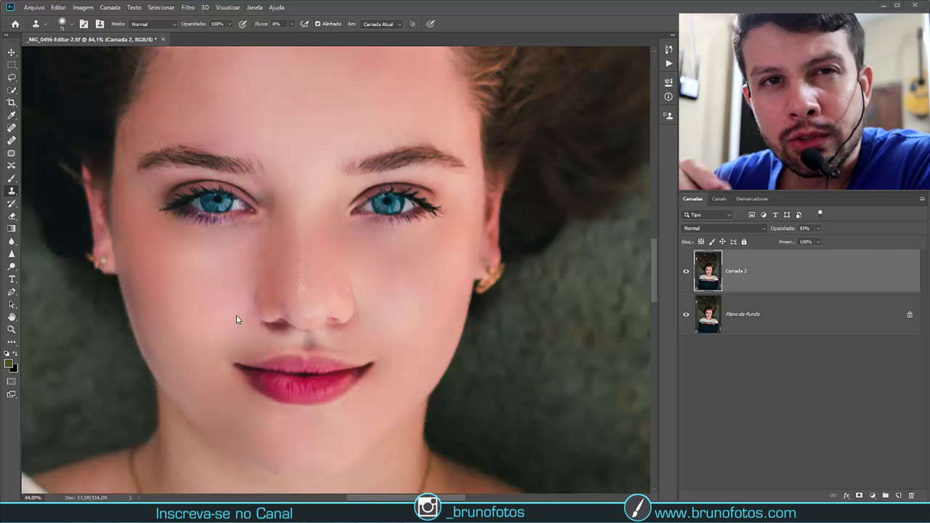
# Step: Toggle Camada 2 to compare the retouch with the original, then delete Camada 2
pyautogui.click(686, 272)
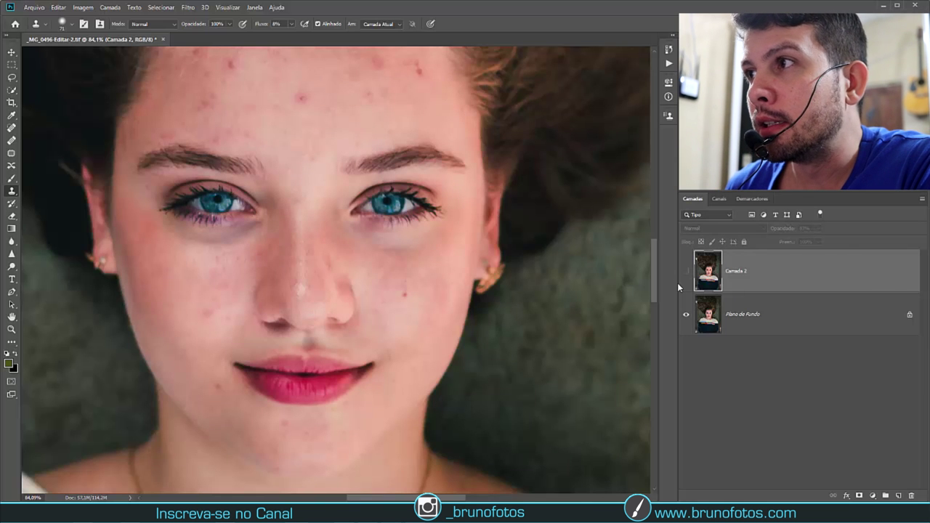
pyautogui.click(687, 272)
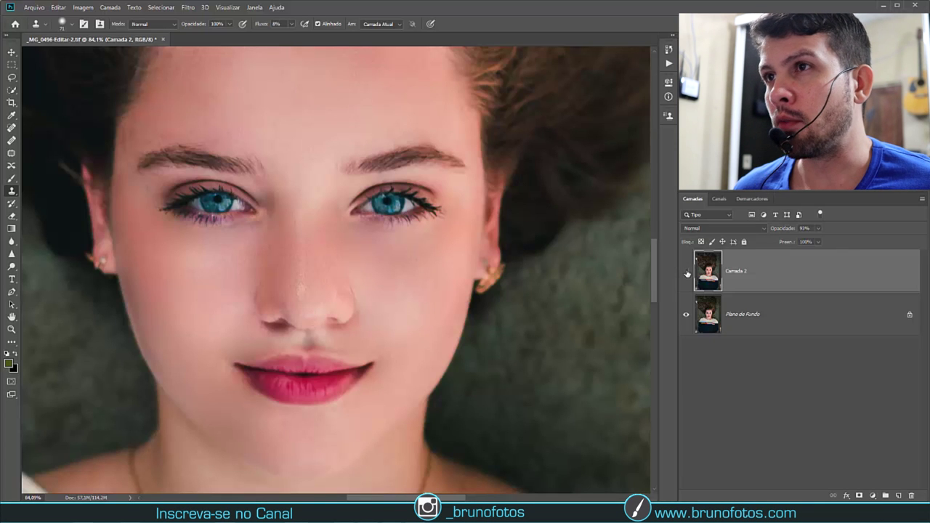
pyautogui.click(687, 272)
pyautogui.press('Delete')
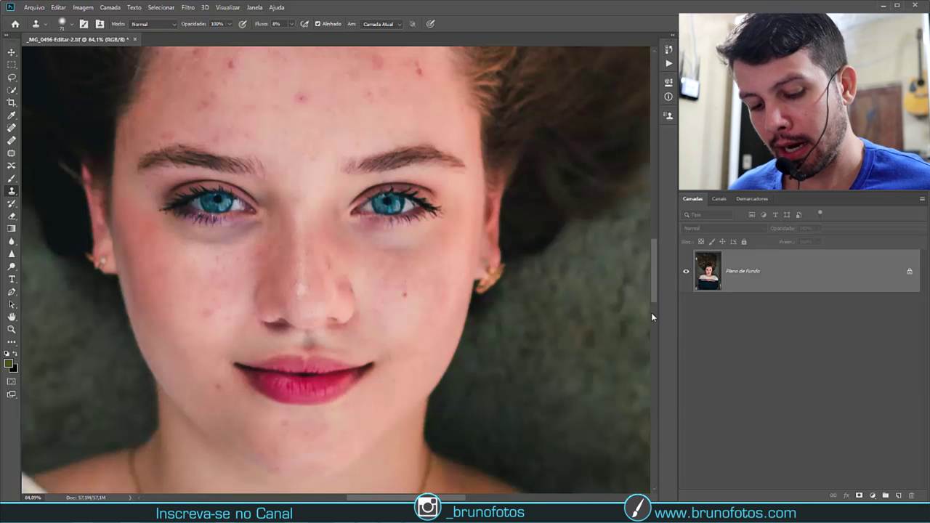
# Step: Duplicate the photo as Camada 1, invert it, and set its blend mode to Luz Brilhante
pyautogui.hotkey('ctrl', 'j')
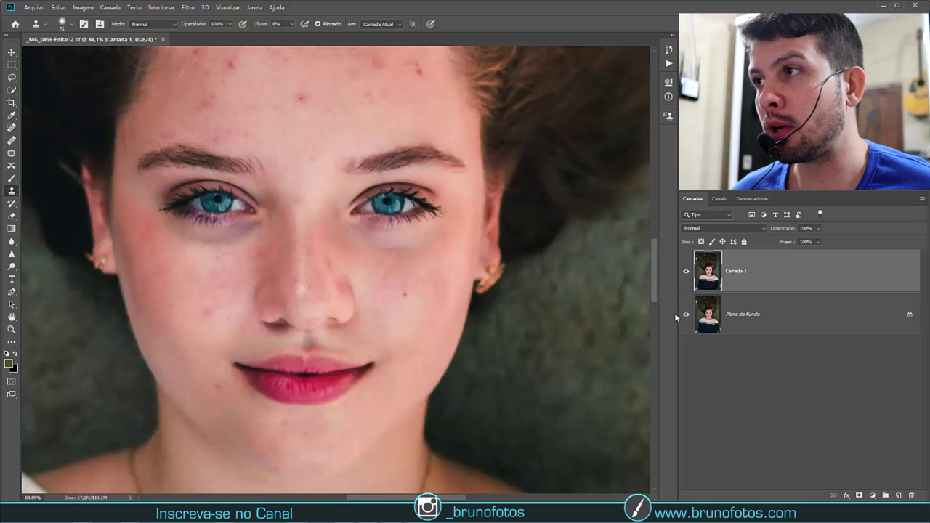
pyautogui.hotkey('ctrl', 'i')
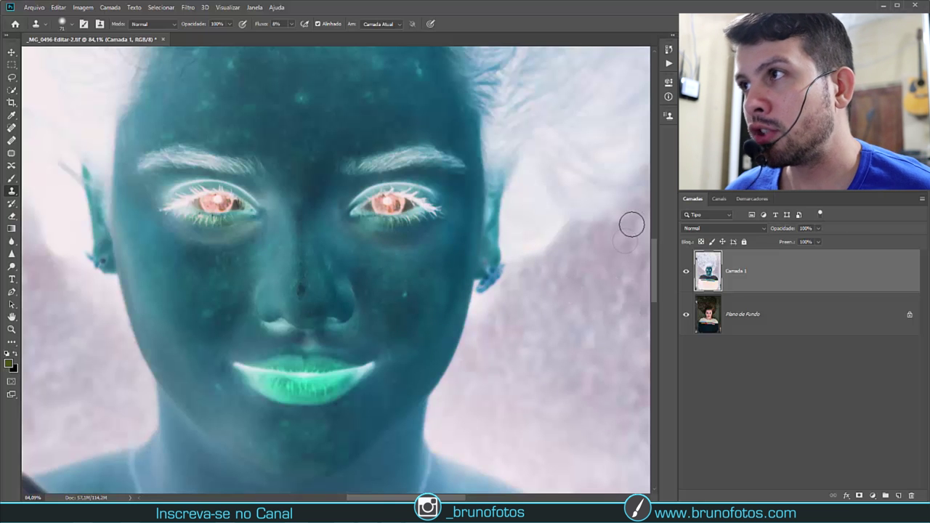
pyautogui.click(718, 228)
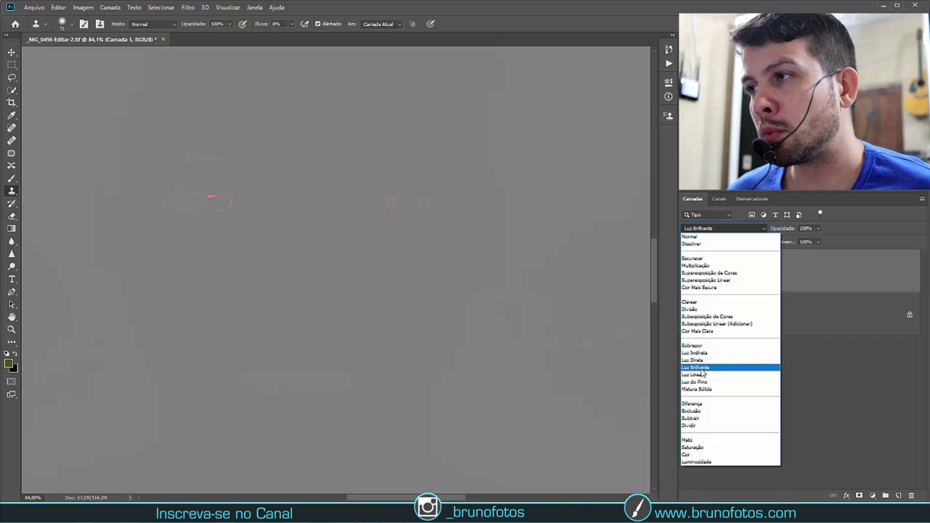
pyautogui.click(702, 369)
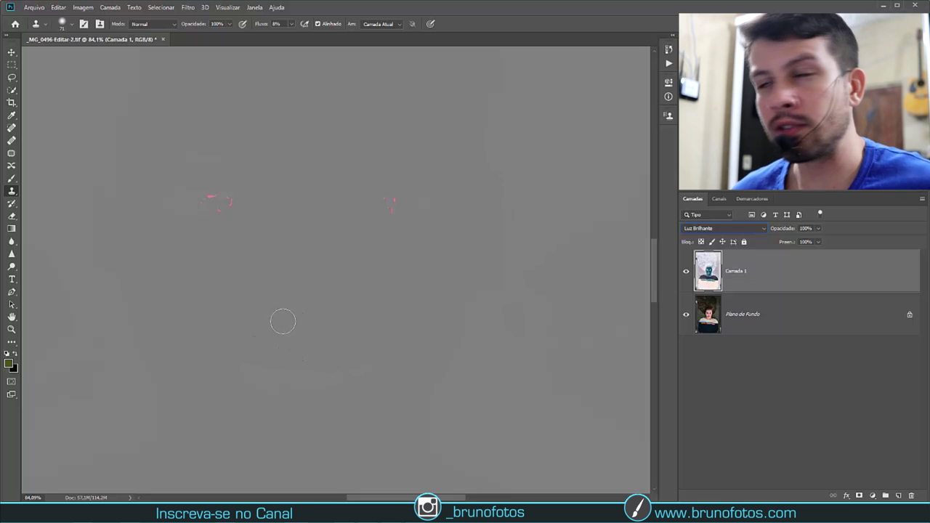
# Step: Apply Alta Frequência (High Pass) to Camada 1 with a 24,0-pixel radius
pyautogui.keyDown('alt'); pyautogui.click(300, 147); pyautogui.keyUp('alt')
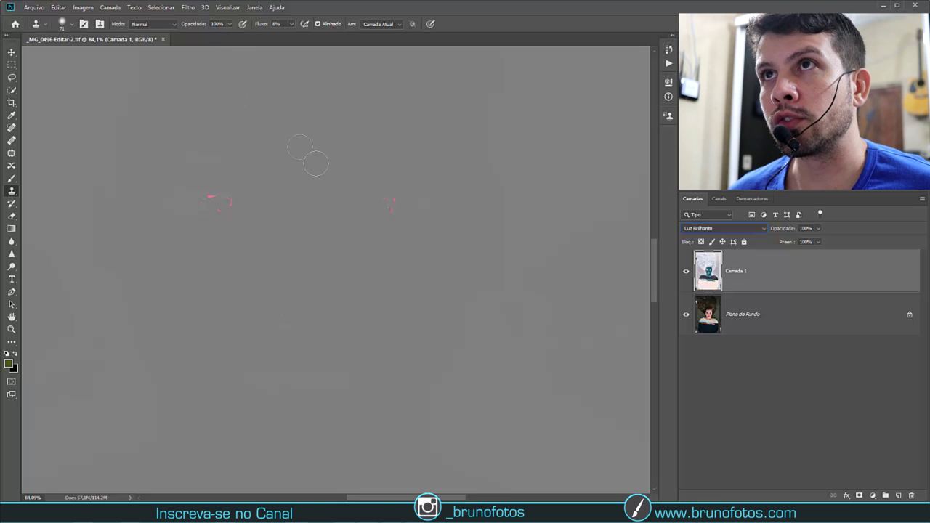
pyautogui.click(188, 9)
pyautogui.moveTo(218, 200)
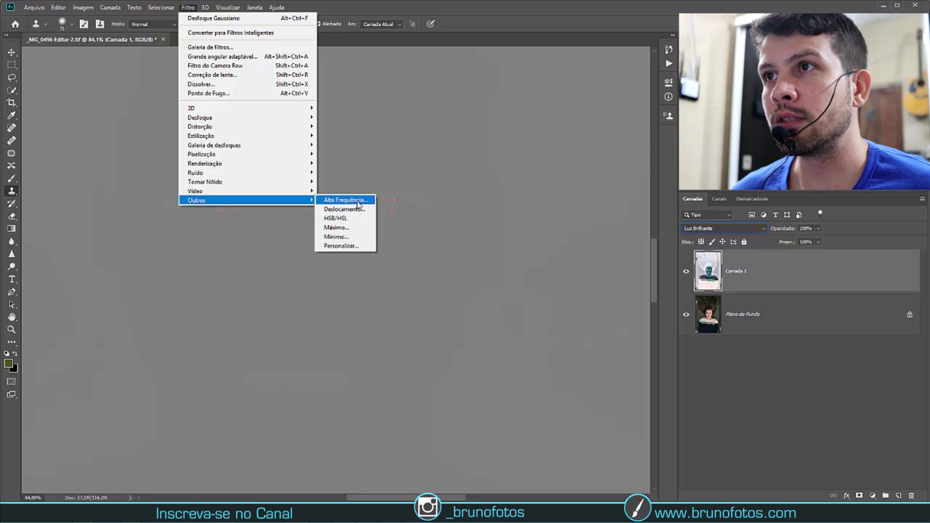
pyautogui.click(361, 203)
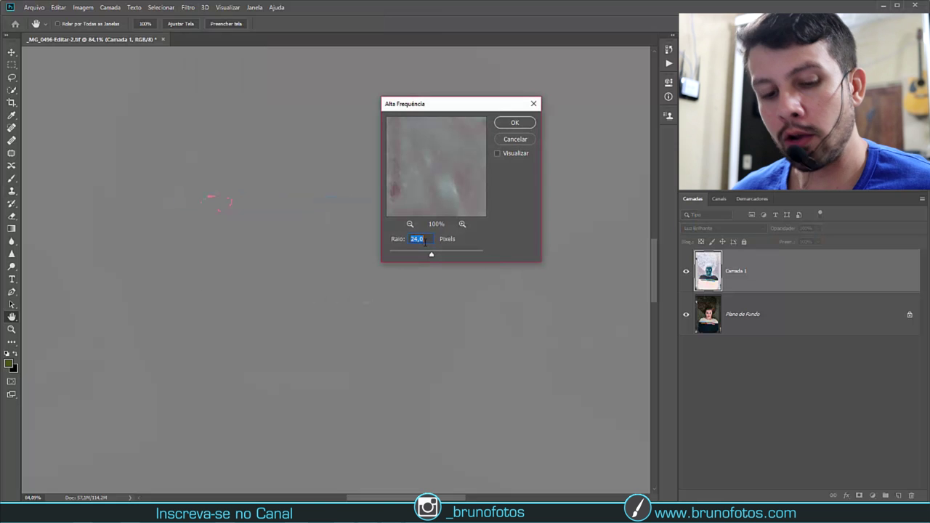
pyautogui.write('25')
pyautogui.click(511, 124)
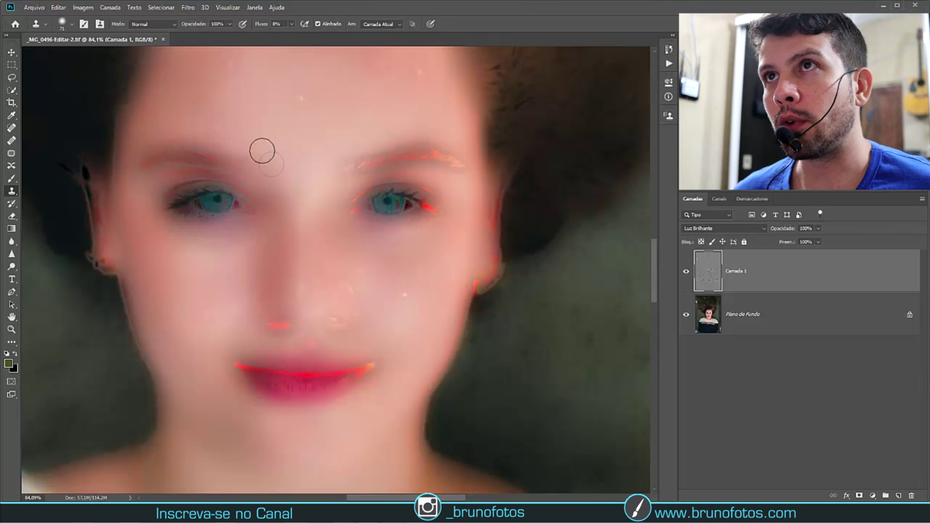
# Step: Apply Desfoque Gaussiano to Camada 1, testing radii before settling on 4 pixels
pyautogui.click(191, 10)
pyautogui.moveTo(211, 117)
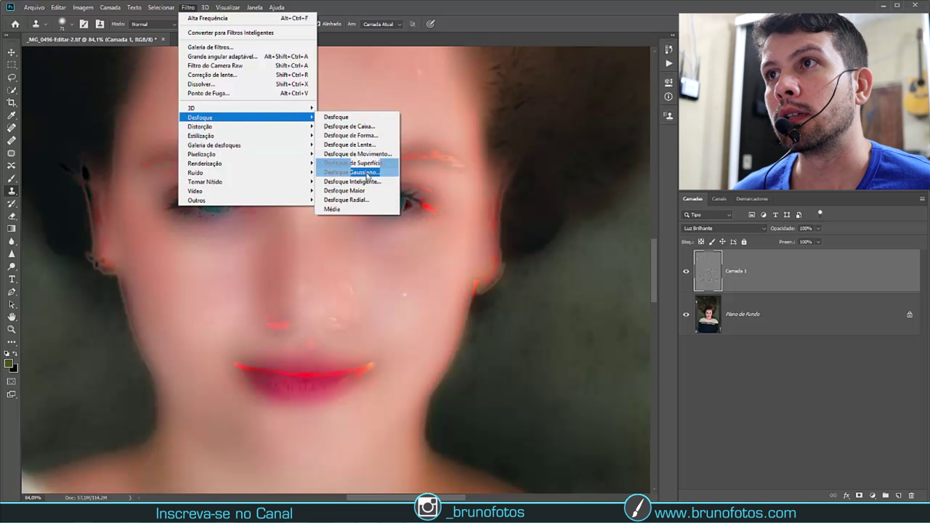
pyautogui.click(369, 175)
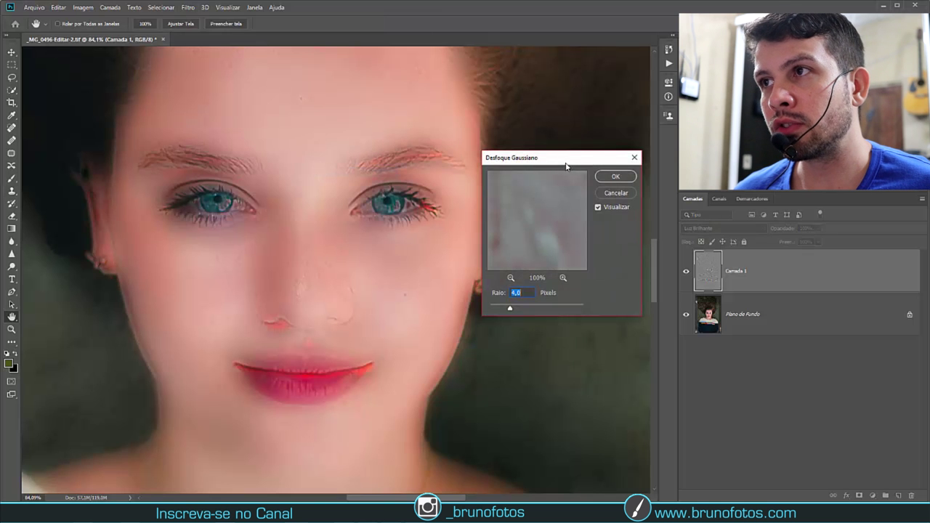
pyautogui.moveTo(566, 161); pyautogui.dragTo(556, 157)
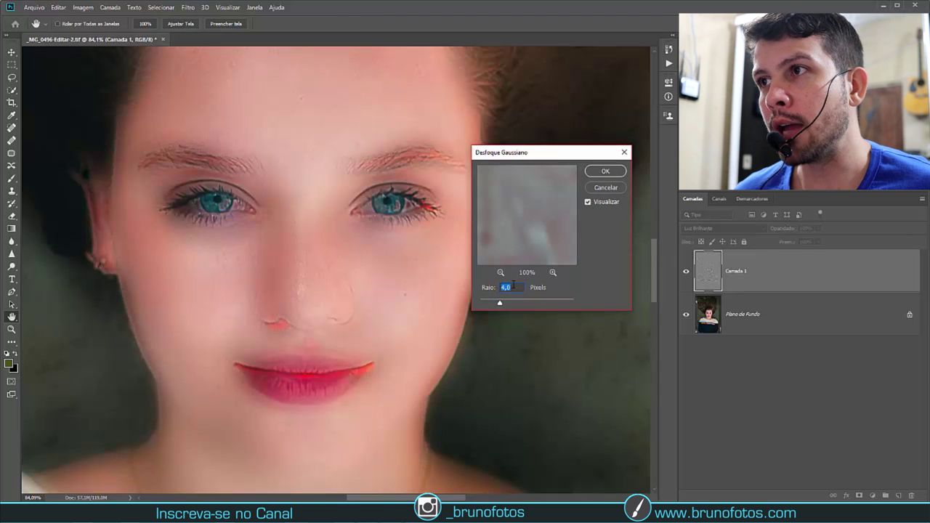
pyautogui.moveTo(499, 302); pyautogui.dragTo(583, 303)
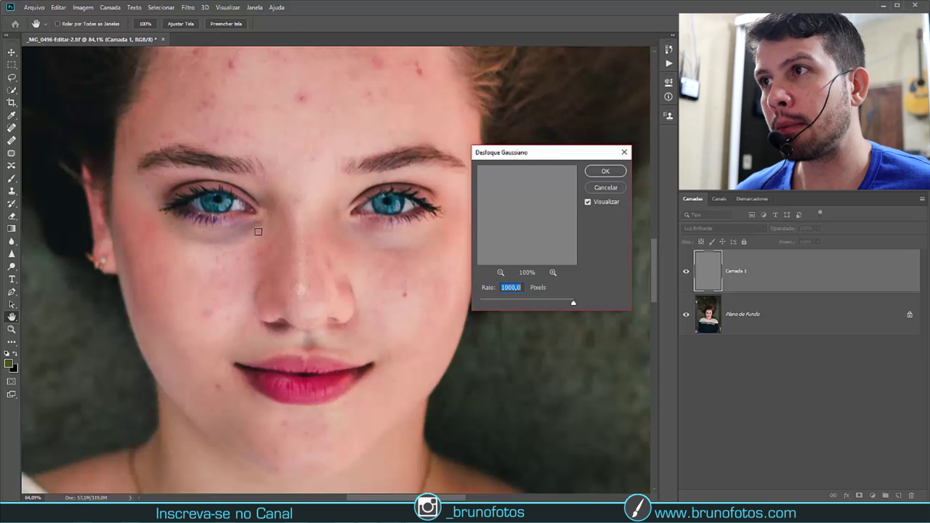
pyautogui.moveTo(574, 304); pyautogui.dragTo(480, 304)
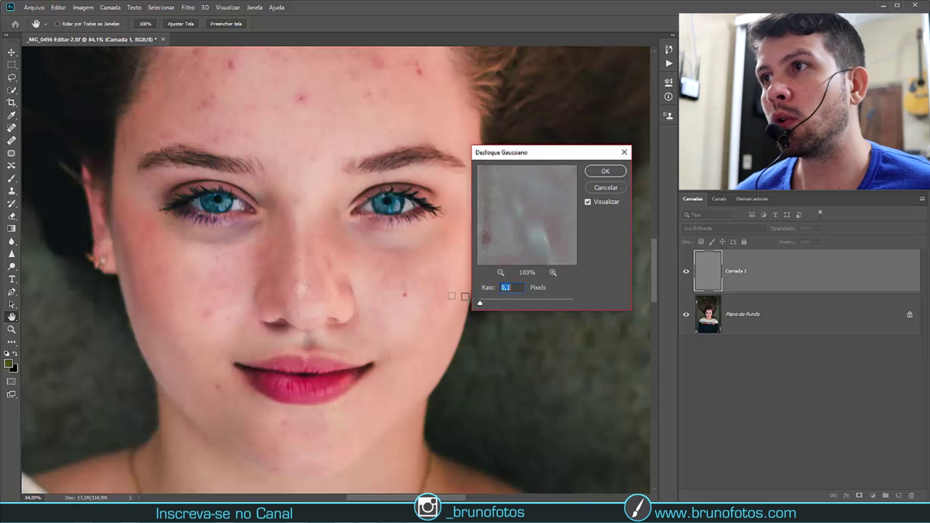
pyautogui.moveTo(485, 304); pyautogui.dragTo(500, 306)
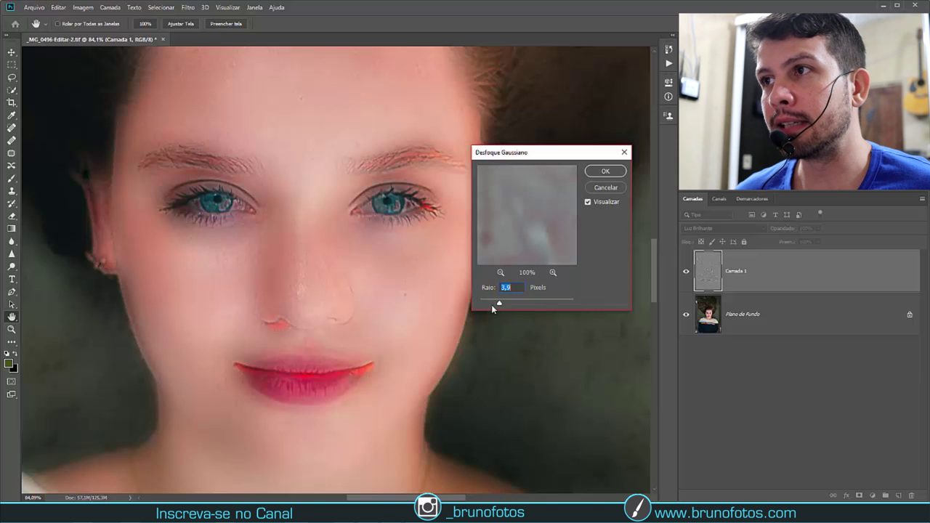
pyautogui.moveTo(499, 305); pyautogui.dragTo(496, 305)
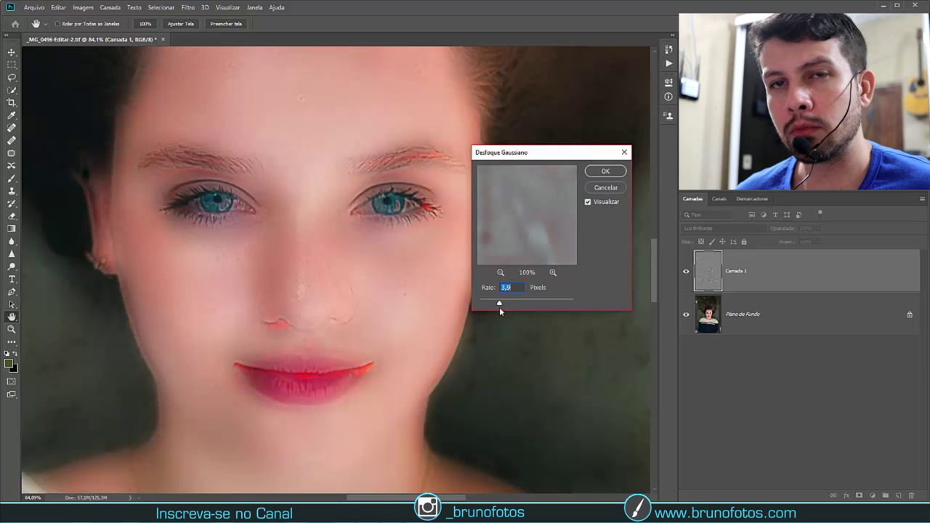
pyautogui.moveTo(499, 303); pyautogui.dragTo(499, 305)
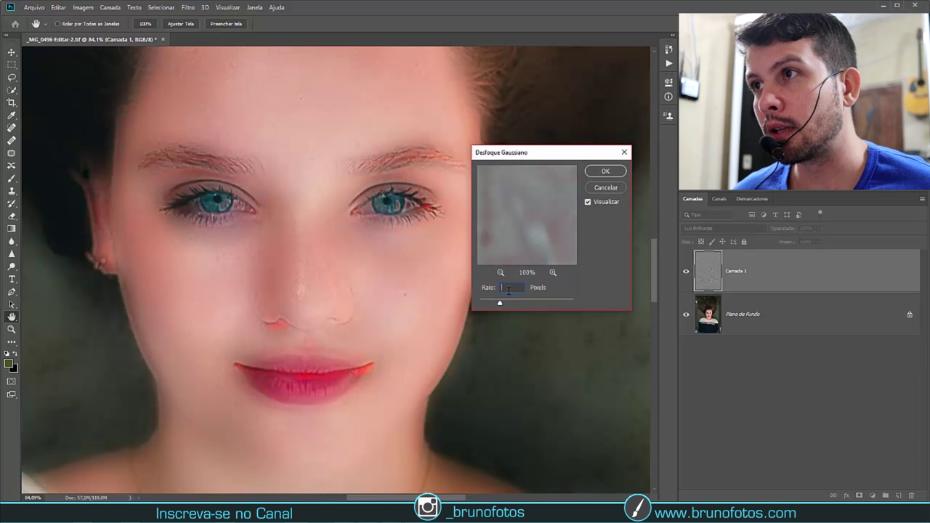
pyautogui.write('4')
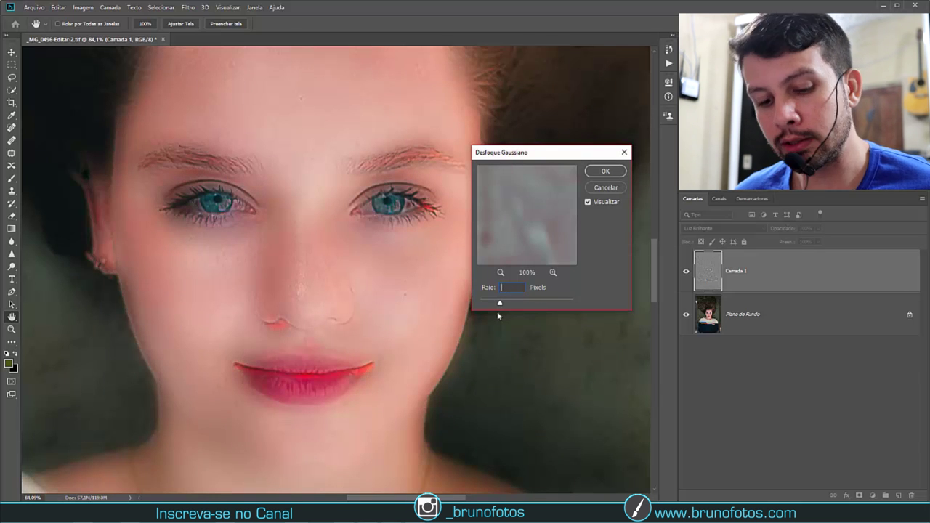
pyautogui.click(606, 171)
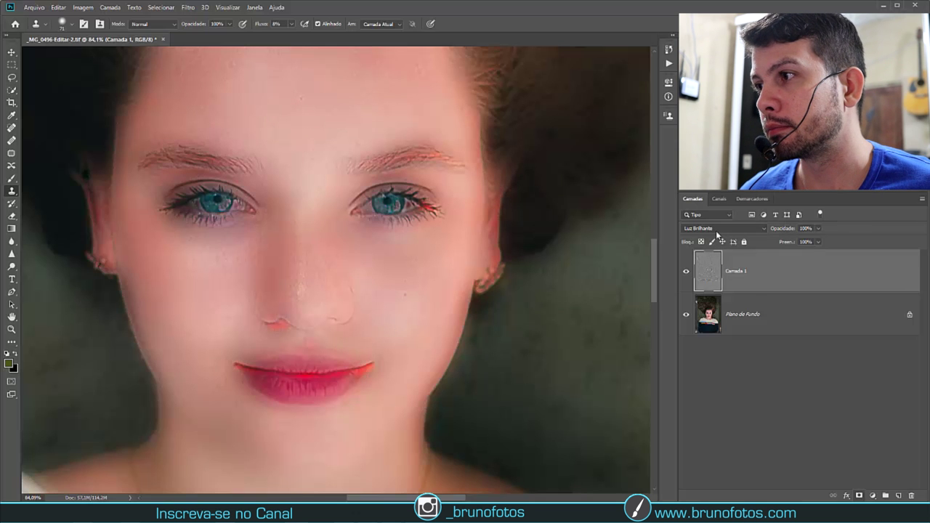
# Step: Give Camada 1 an inverted black layer mask, then select the Brush tool
pyautogui.click(859, 496)
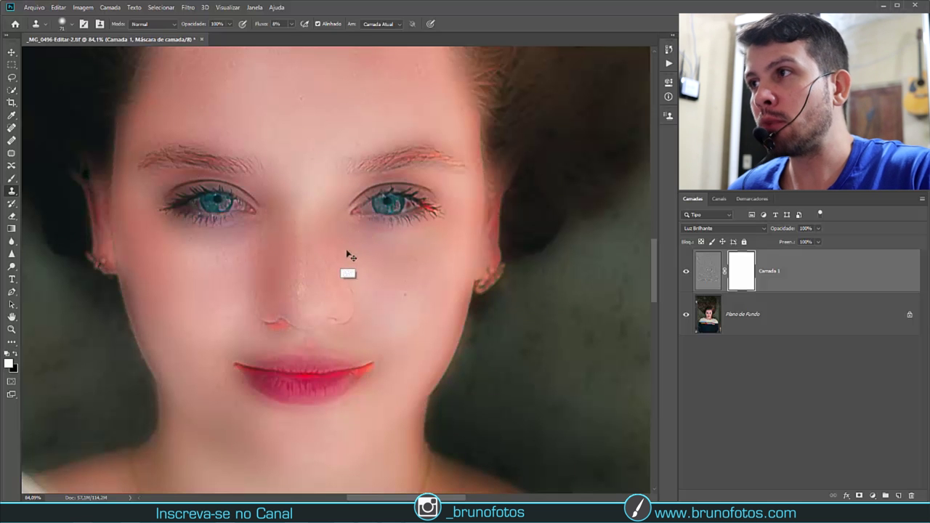
pyautogui.hotkey('ctrl', 'i')
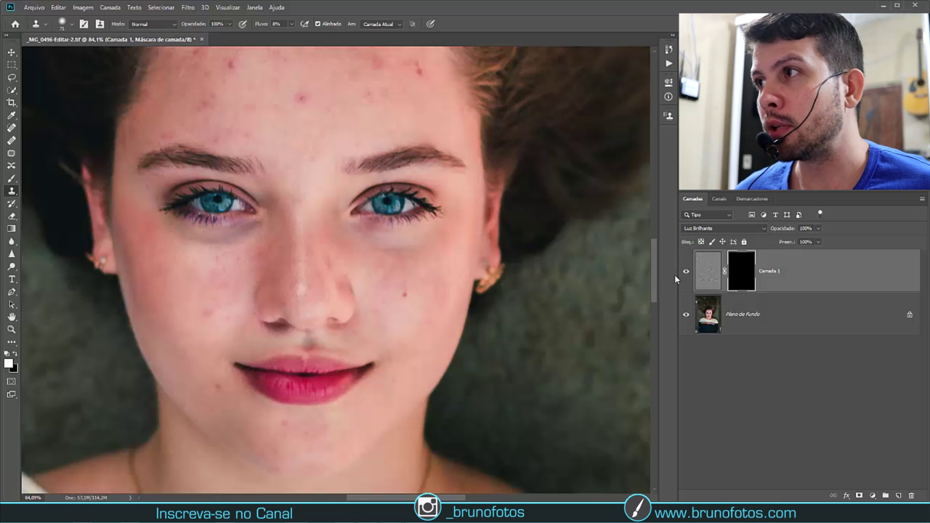
pyautogui.moveTo(743, 279)
pyautogui.mouseDown()
pyautogui.moveTo(771, 299)
pyautogui.moveTo(912, 495)
pyautogui.mouseUp()
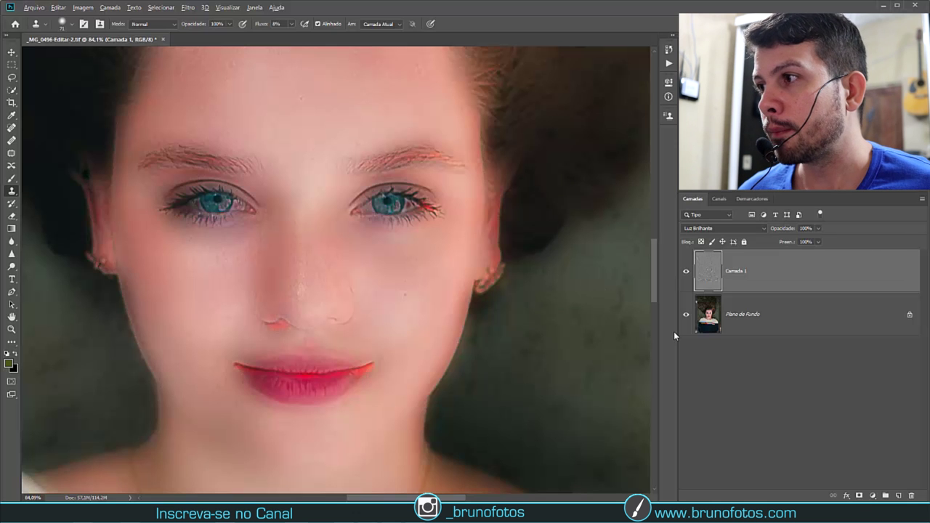
pyautogui.hotkey('ctrl', 'z')
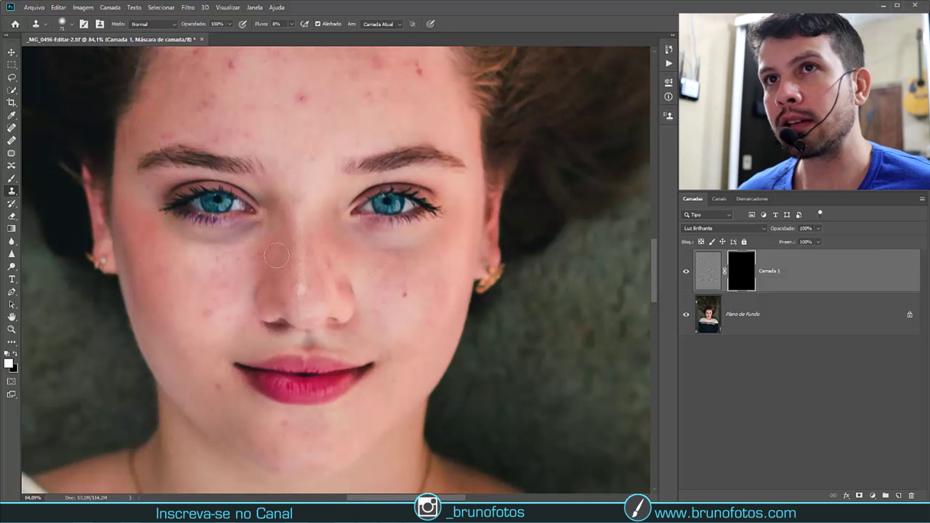
pyautogui.click(11, 179)
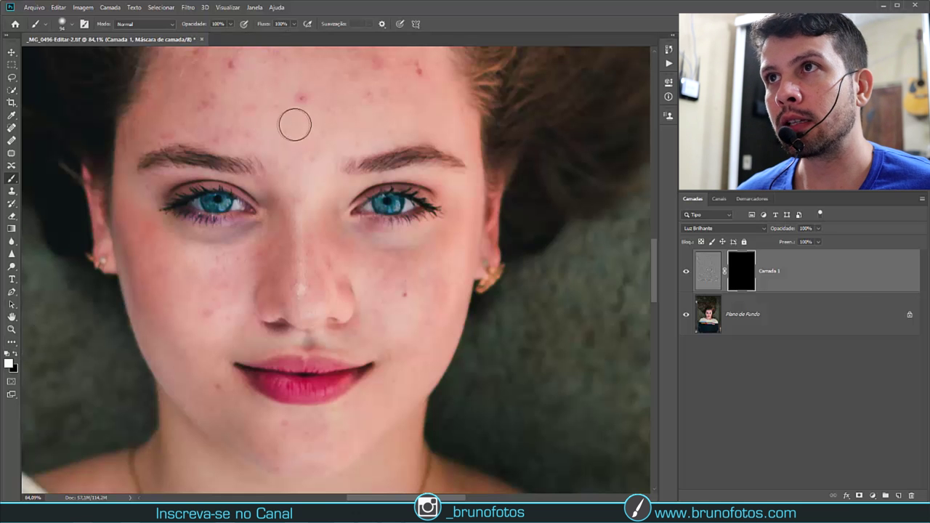
# Step: Paint smoothing onto the forehead and toggle Camada 1 to compare with the original
pyautogui.moveTo(311, 101)
pyautogui.mouseDown()
pyautogui.moveTo(363, 83)
pyautogui.moveTo(419, 99)
pyautogui.moveTo(228, 104)
pyautogui.moveTo(237, 126)
pyautogui.mouseUp()
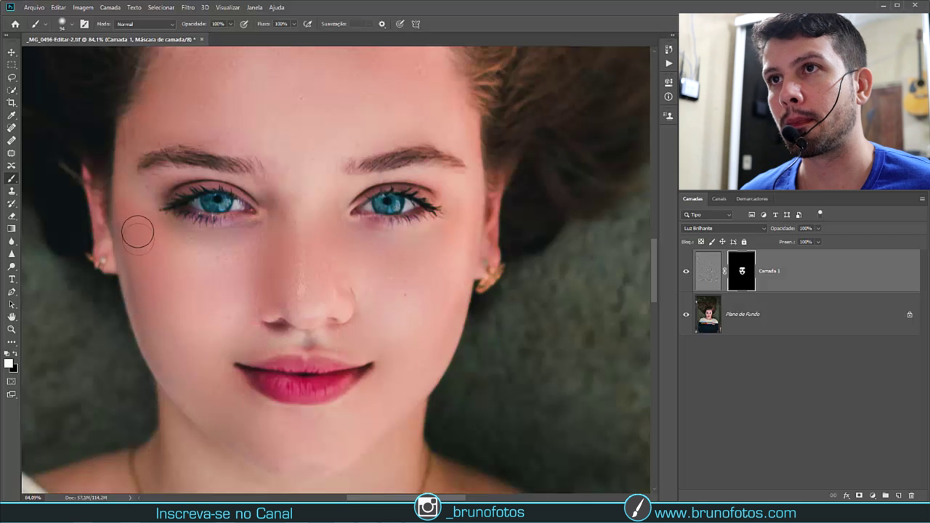
pyautogui.click(687, 273)
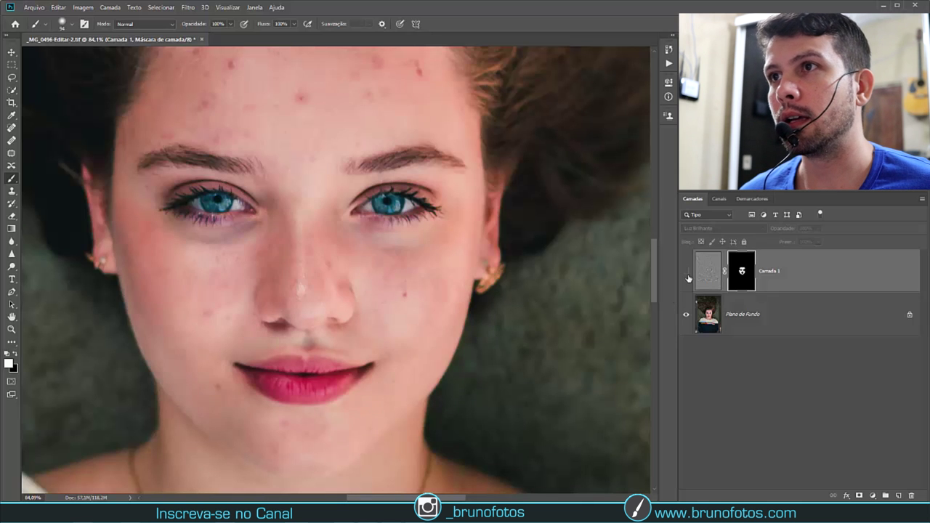
pyautogui.click(687, 273)
pyautogui.click(686, 272)
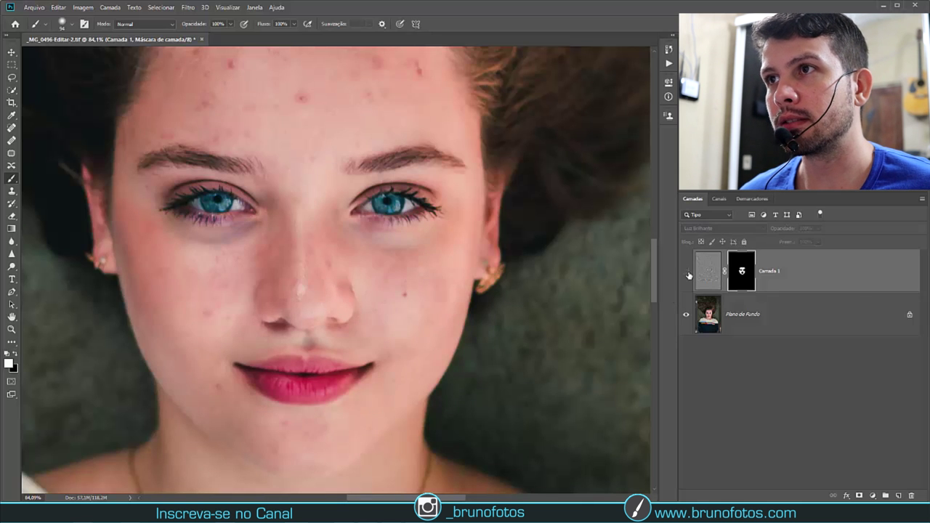
pyautogui.click(686, 272)
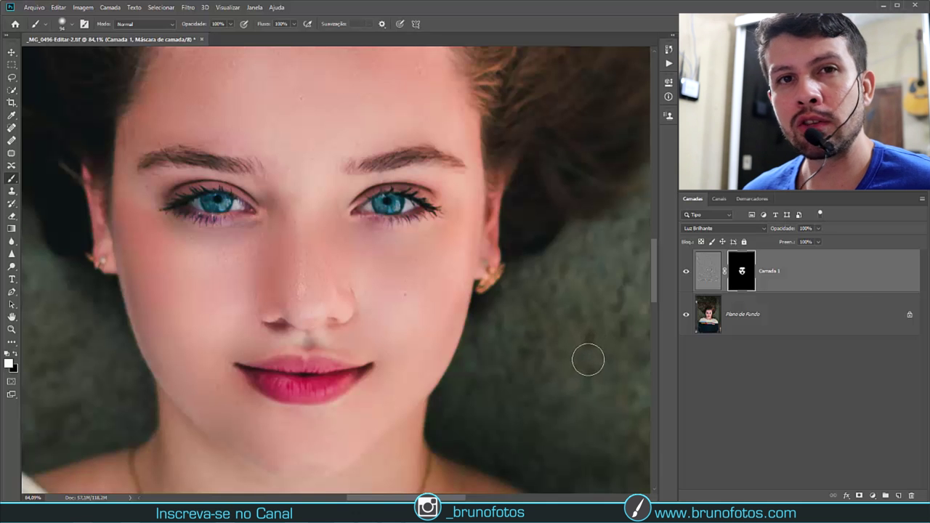
# Step: Compare once more, then delete Camada 1 together with its mask
pyautogui.click(689, 273)
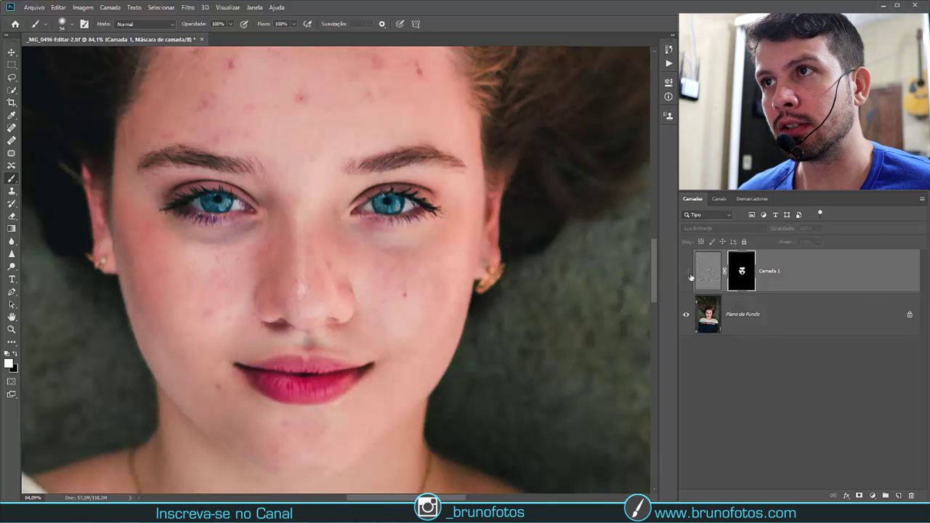
pyautogui.click(689, 273)
pyautogui.click(689, 273)
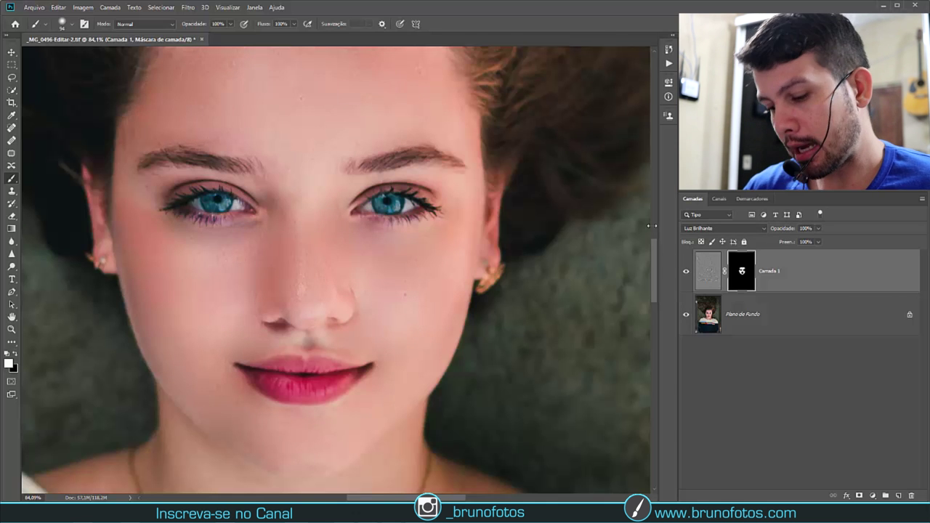
pyautogui.press('Delete')
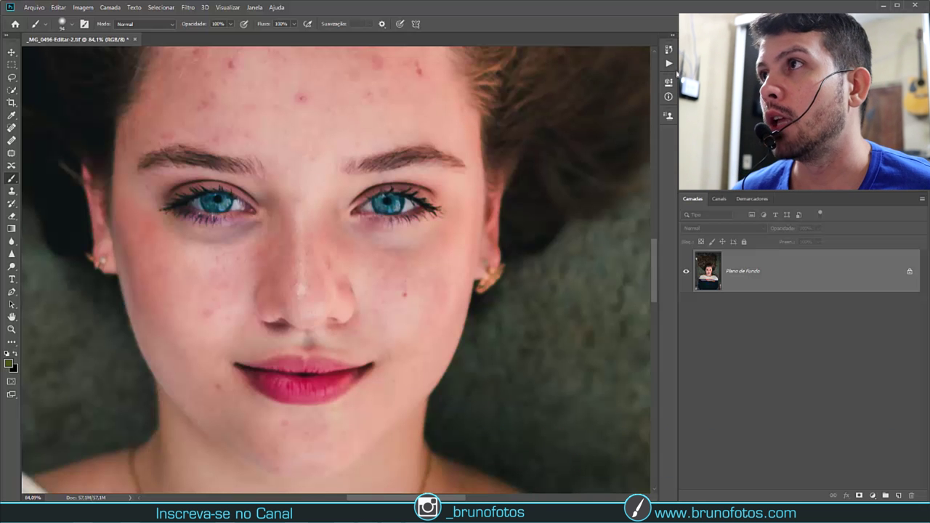
# Step: Create the action 'Trat. pele 30 seg' with an F9 shortcut and begin recording
pyautogui.click(669, 65)
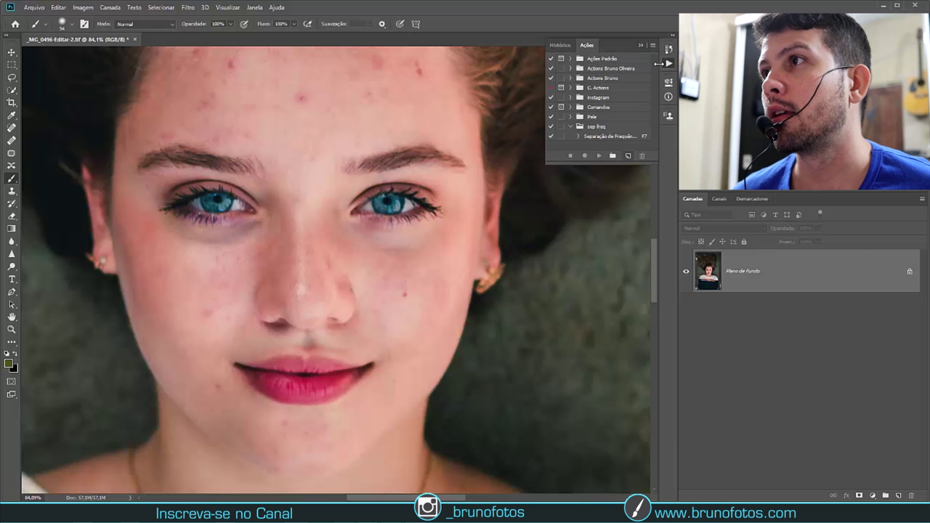
pyautogui.click(628, 157)
pyautogui.write('Trat. pele 30 seg')
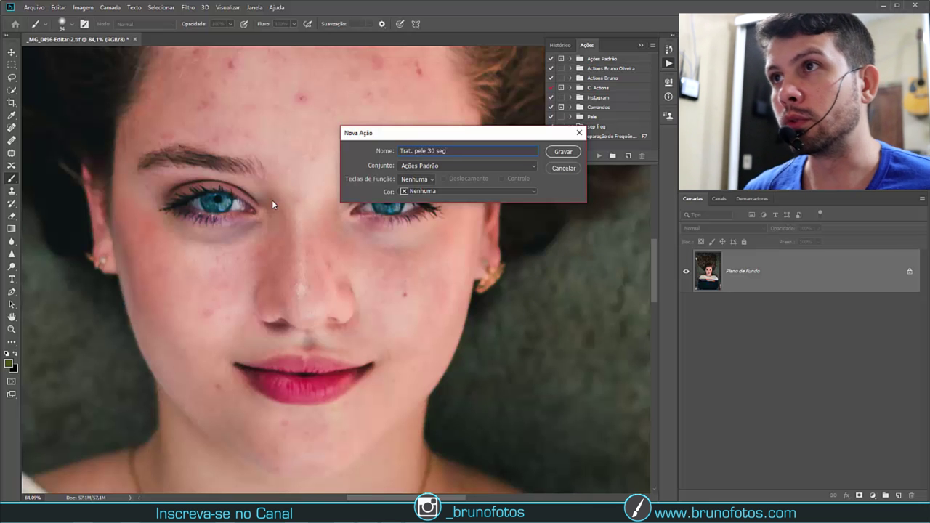
pyautogui.click(421, 181)
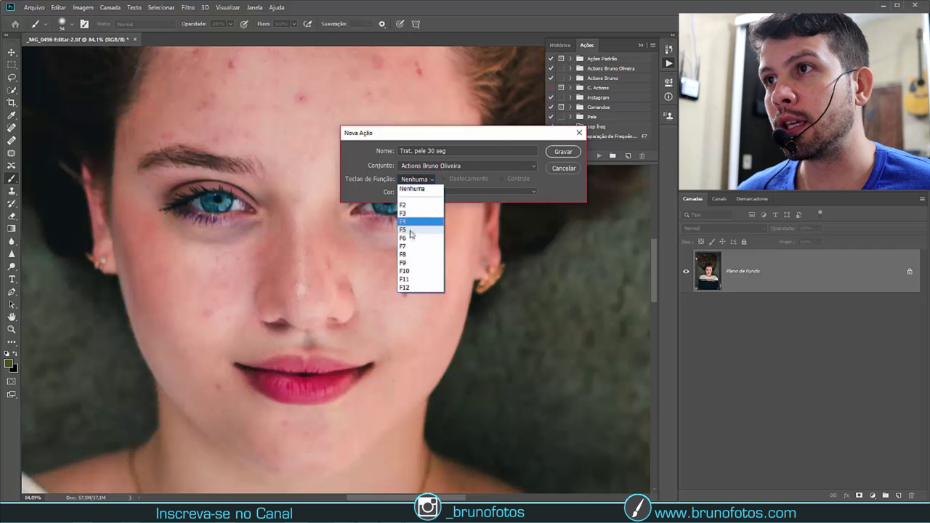
pyautogui.click(408, 263)
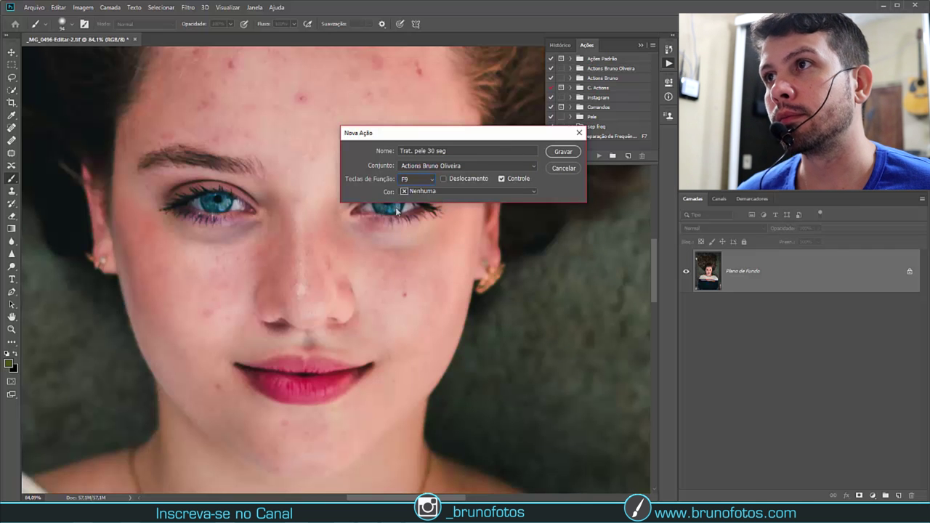
pyautogui.click(561, 152)
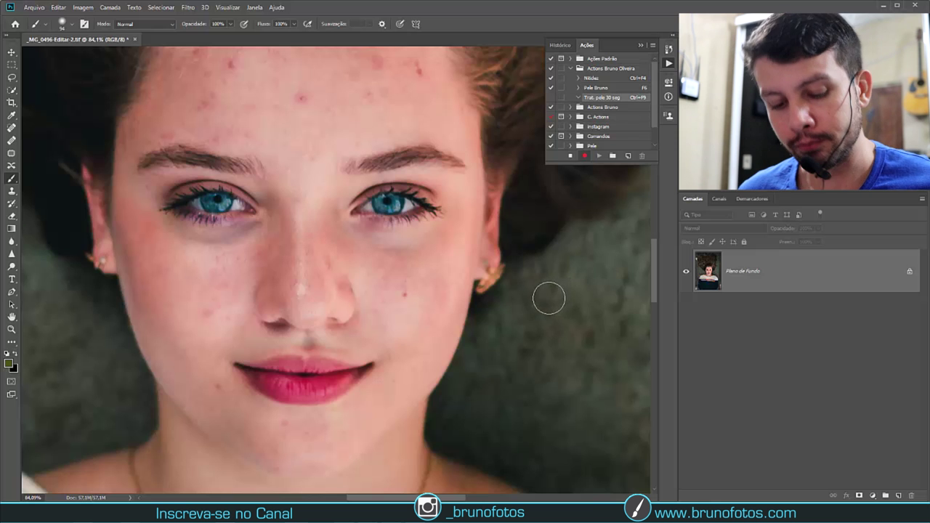
# Step: Record duplicating and inverting the photo with Luz Brilhante blend mode
pyautogui.press('ctrl')
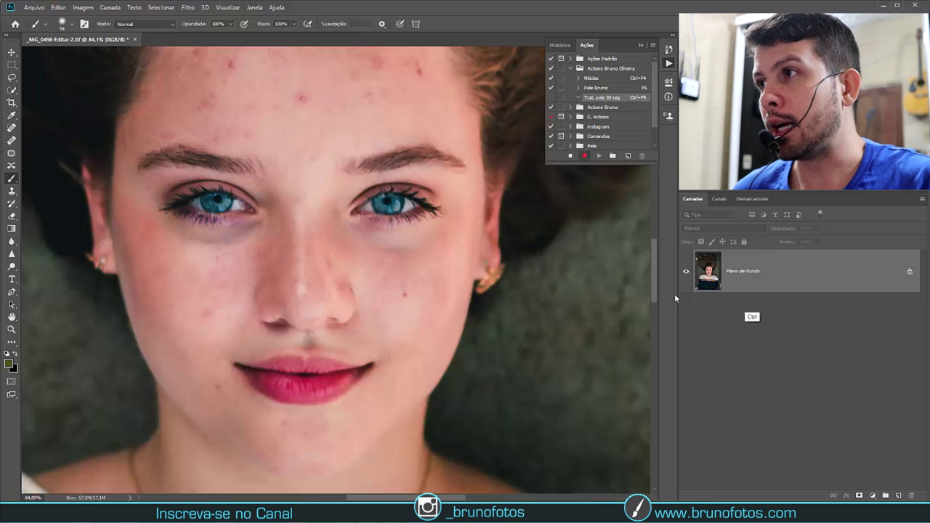
pyautogui.hotkey('ctrl', 'j')
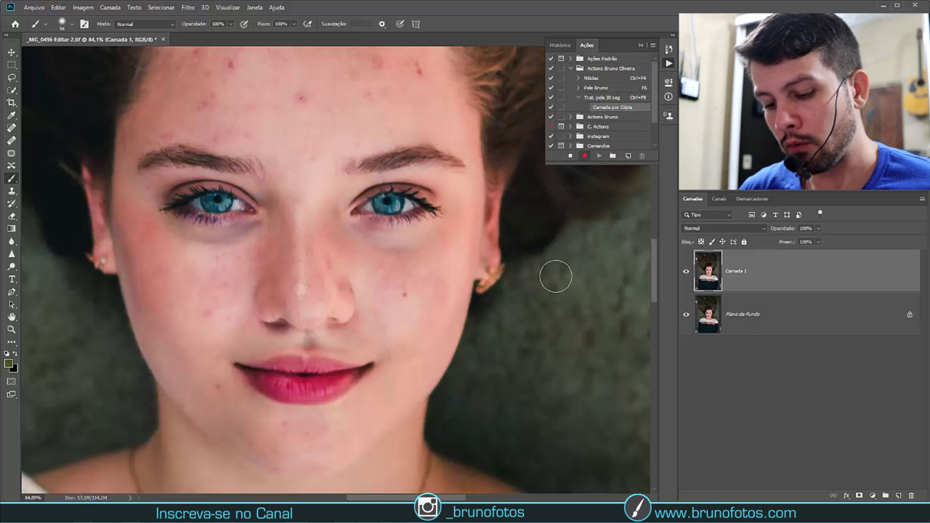
pyautogui.hotkey('ctrl', 'i')
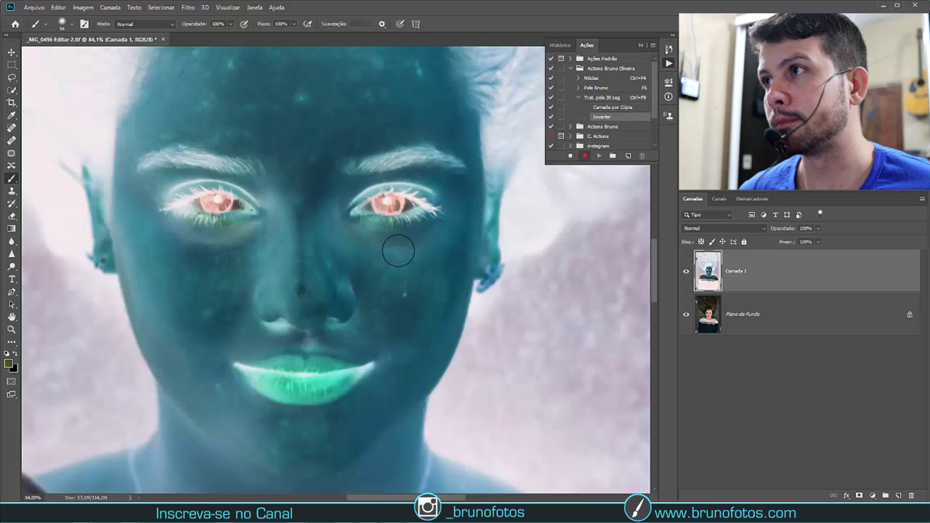
pyautogui.click(706, 229)
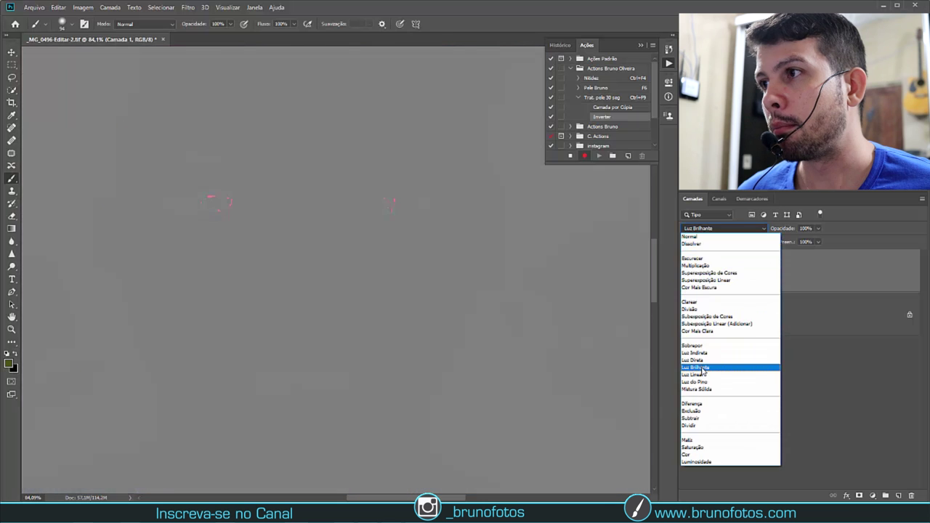
pyautogui.click(702, 368)
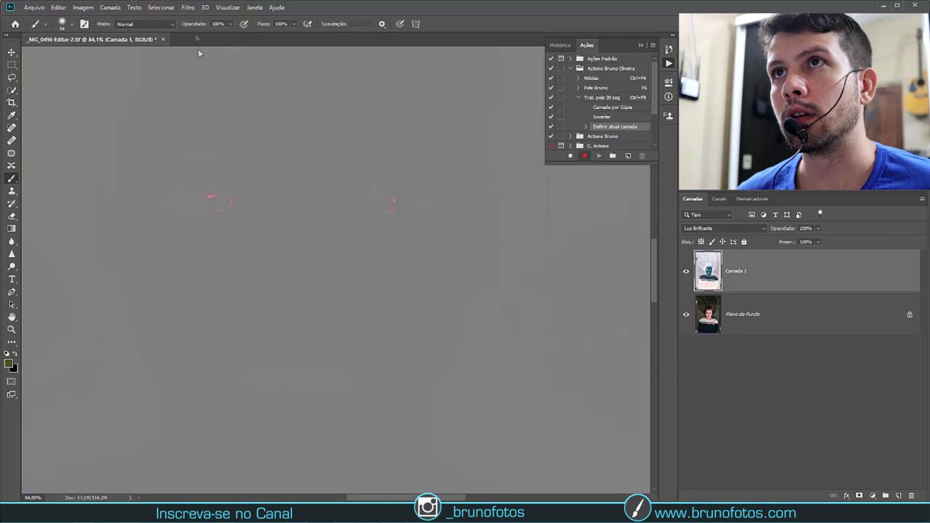
# Step: Record Alta Frequência at radius 25 followed by a Gaussian blur
pyautogui.click(189, 8)
pyautogui.moveTo(211, 201)
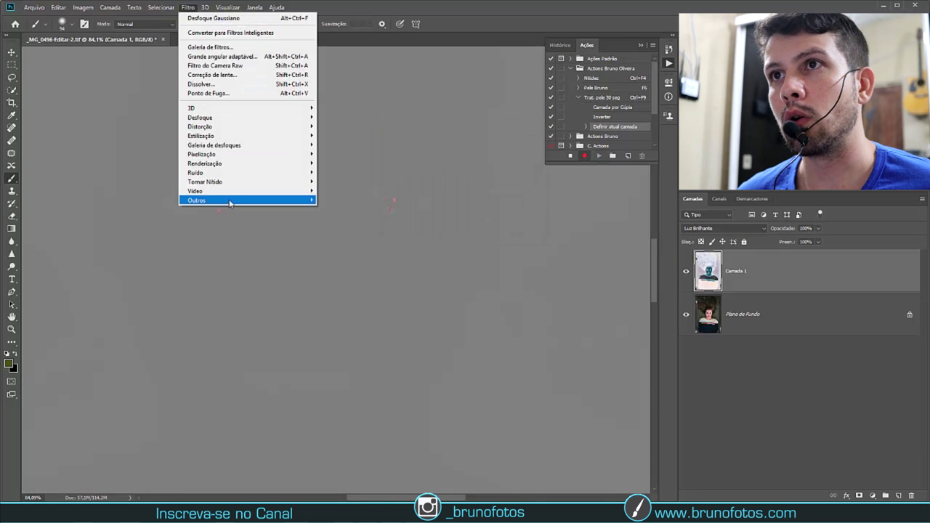
pyautogui.click(345, 200)
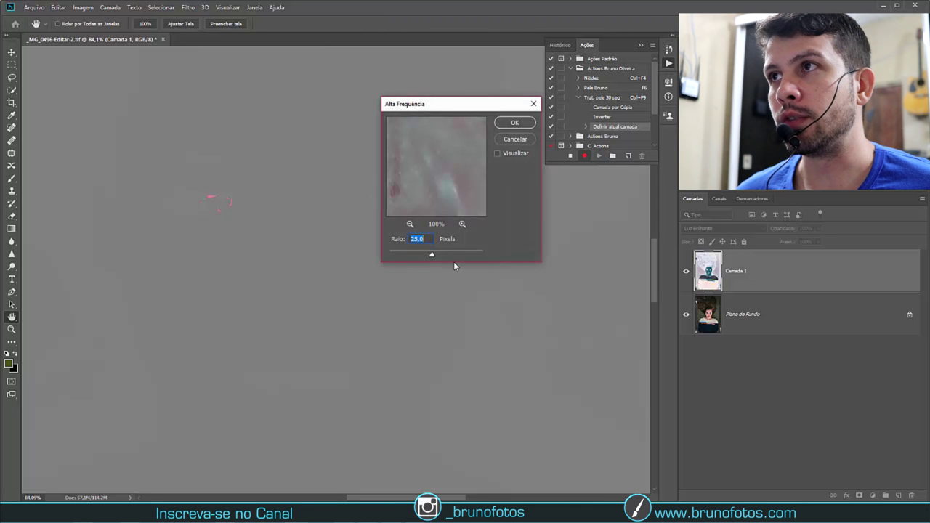
pyautogui.click(514, 122)
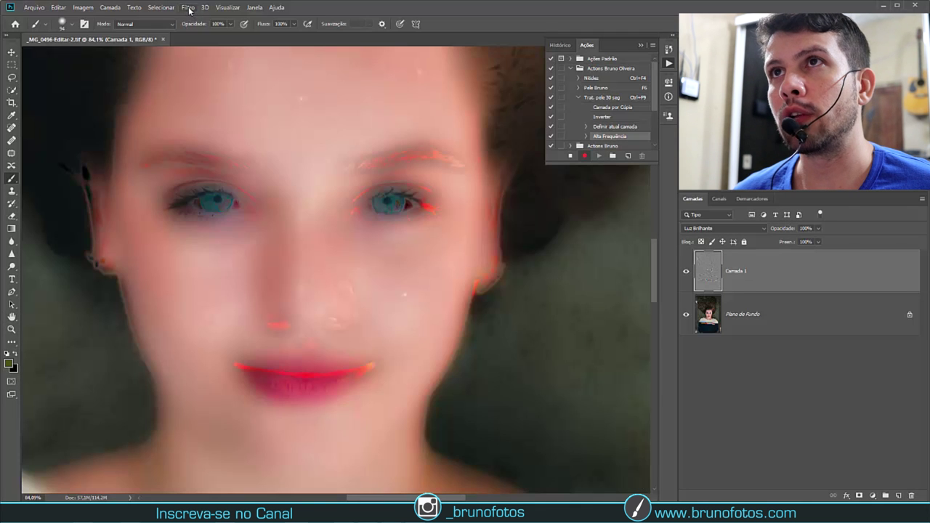
pyautogui.click(189, 8)
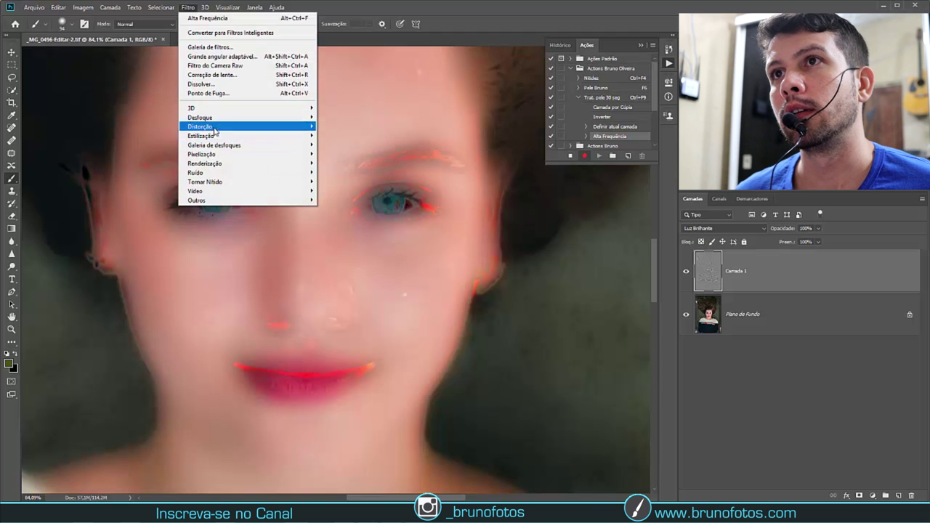
pyautogui.moveTo(200, 117)
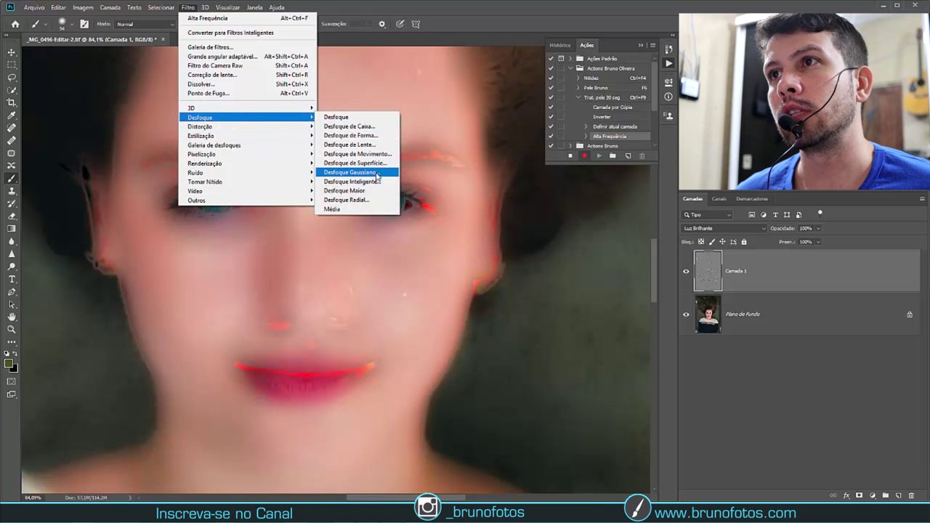
pyautogui.click(377, 177)
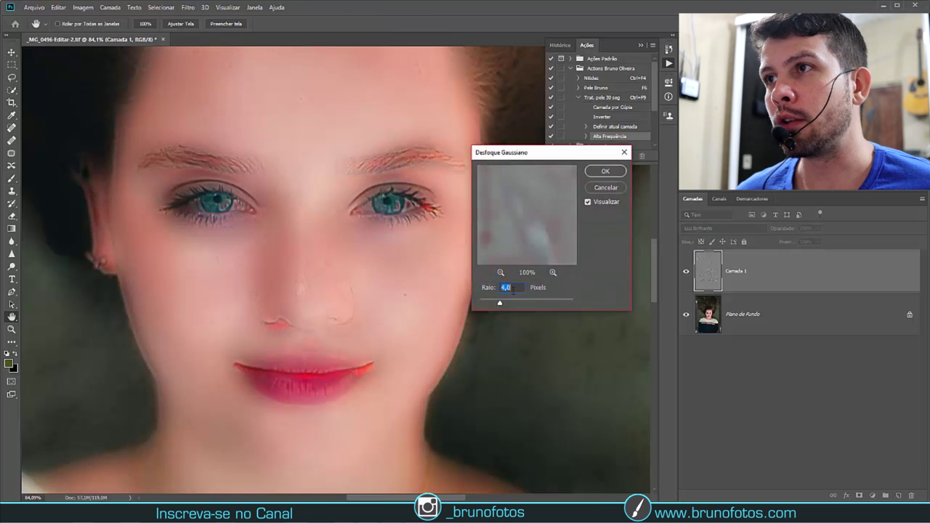
pyautogui.click(603, 175)
pyautogui.press('b')
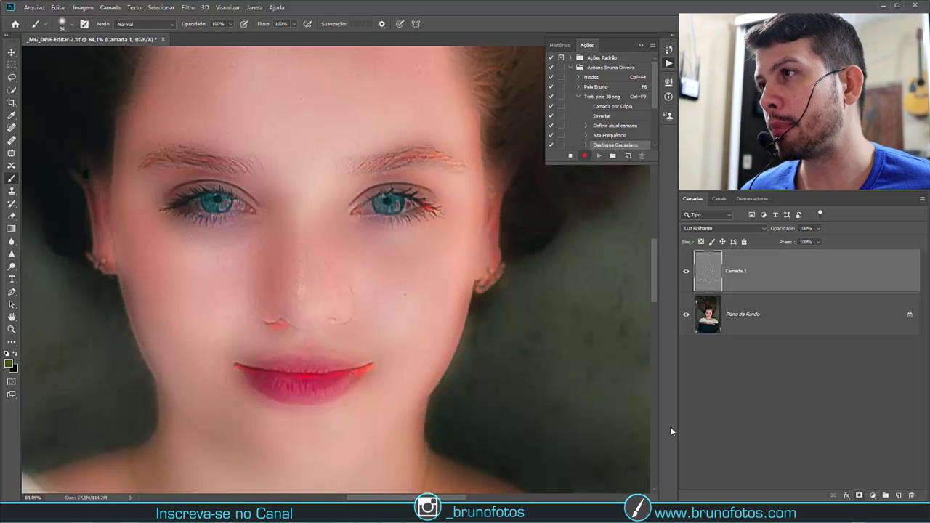
# Step: Record a black mask, Brush tool and white foreground, then remove the test layer
pyautogui.keyDown('alt'); pyautogui.click(859, 496); pyautogui.keyUp('alt')
pyautogui.press('d')
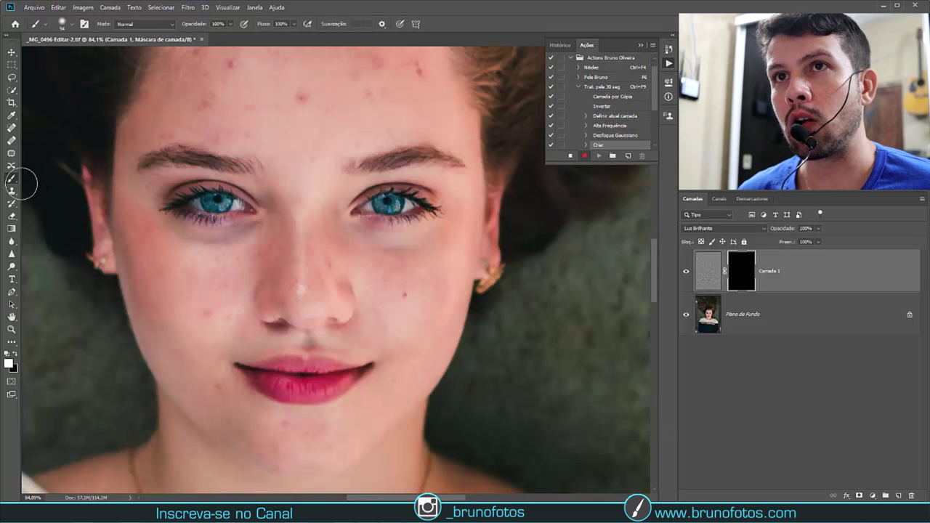
pyautogui.click(11, 191)
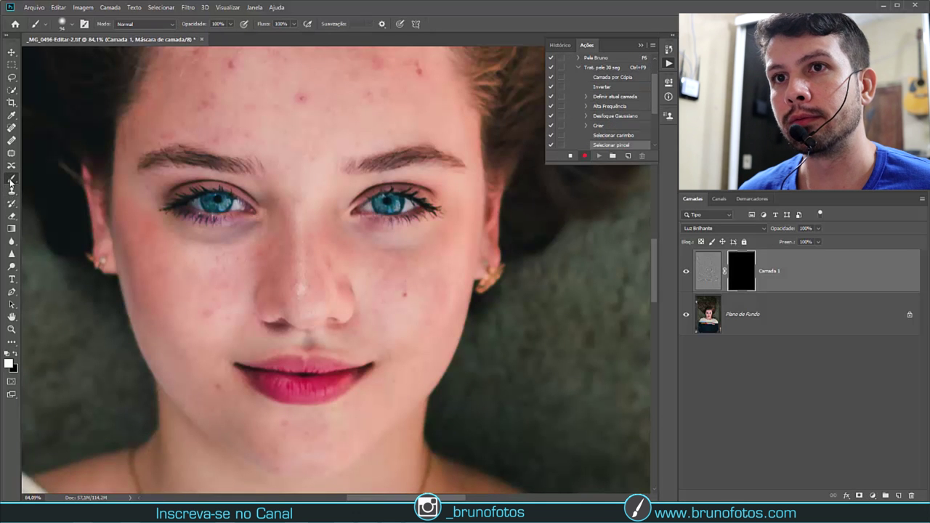
pyautogui.press('d')
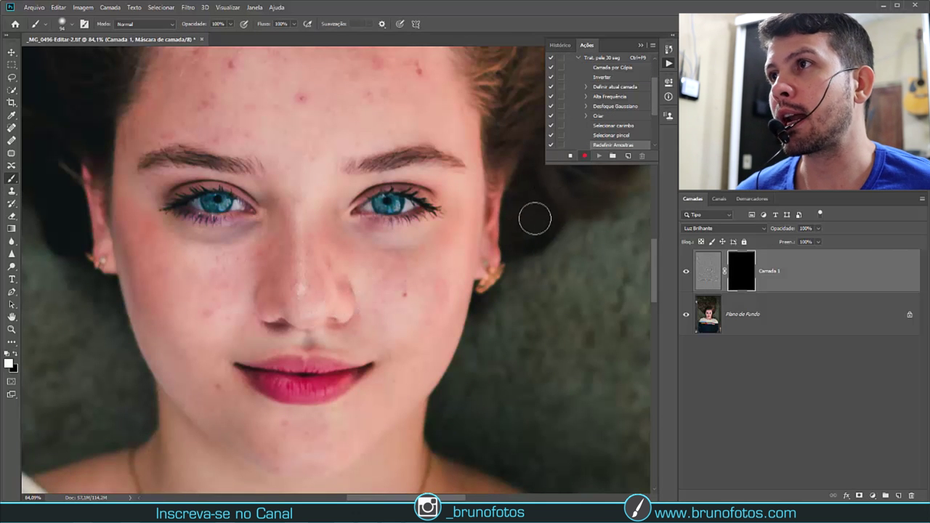
pyautogui.click(570, 156)
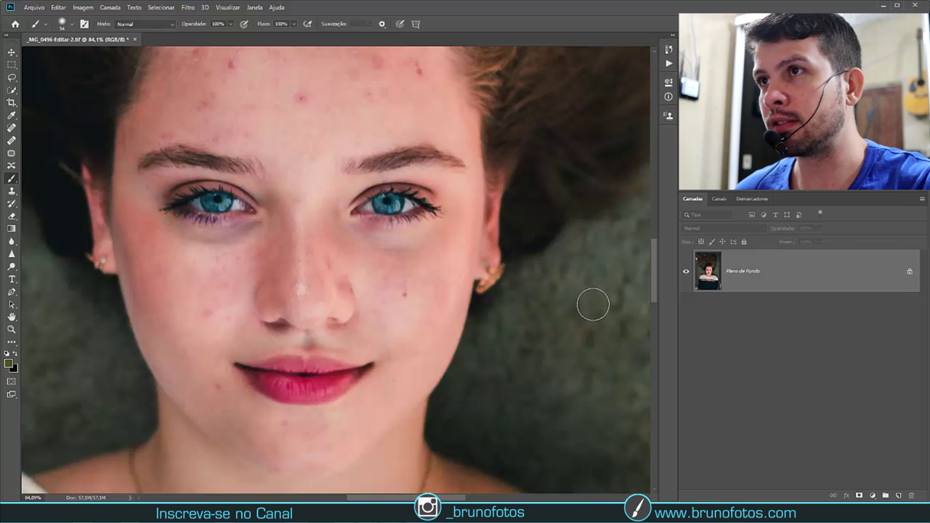
# Step: Run the Trat. pele 30 seg action and paint smoothing onto forehead, nose and cheeks
pyautogui.press('F9')
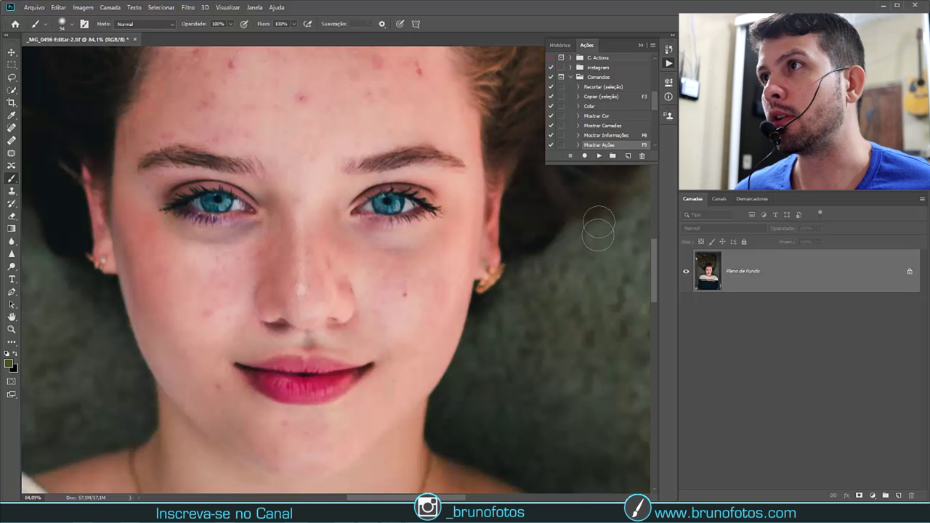
pyautogui.click(599, 155)
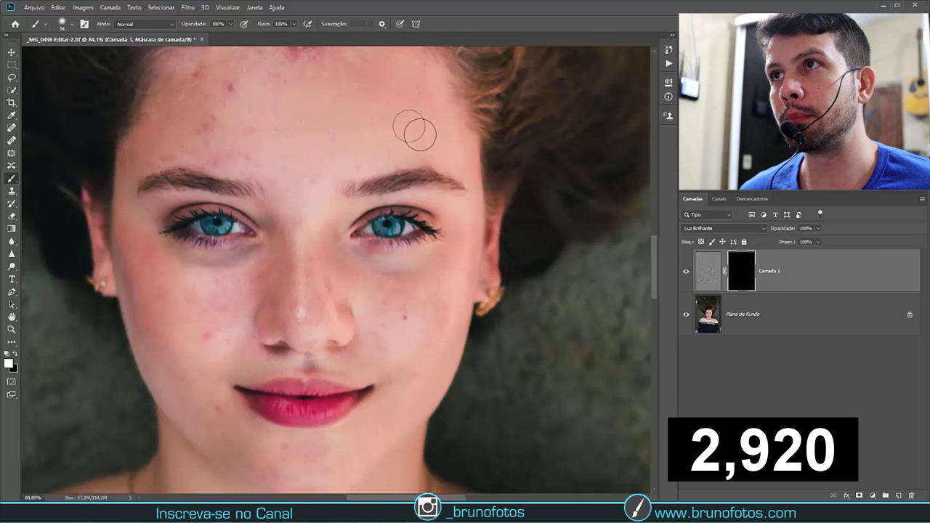
pyautogui.click(419, 92)
pyautogui.click(198, 74)
pyautogui.click(312, 280)
pyautogui.click(390, 287)
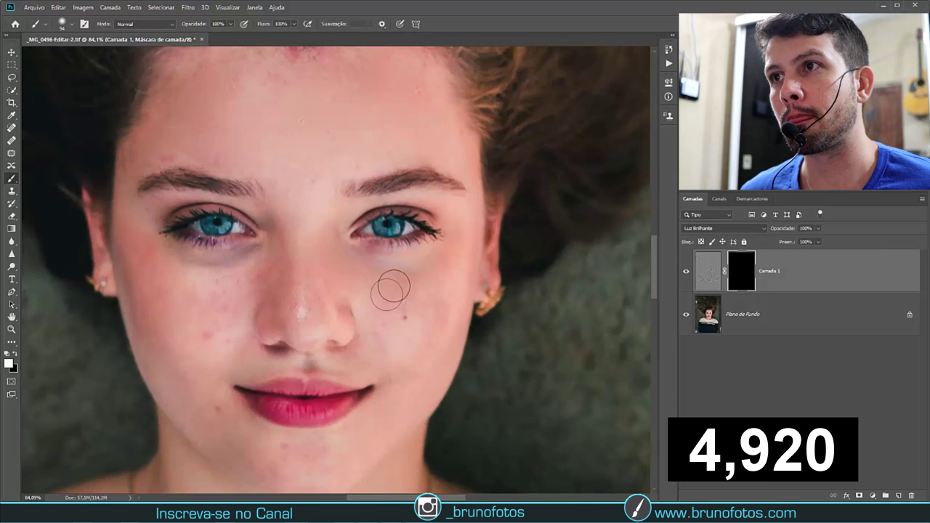
pyautogui.click(439, 345)
# Step: Paint smoothing over the left cheek, both cheeks and chin, then hide Camada 1 to compare
pyautogui.click(209, 336)
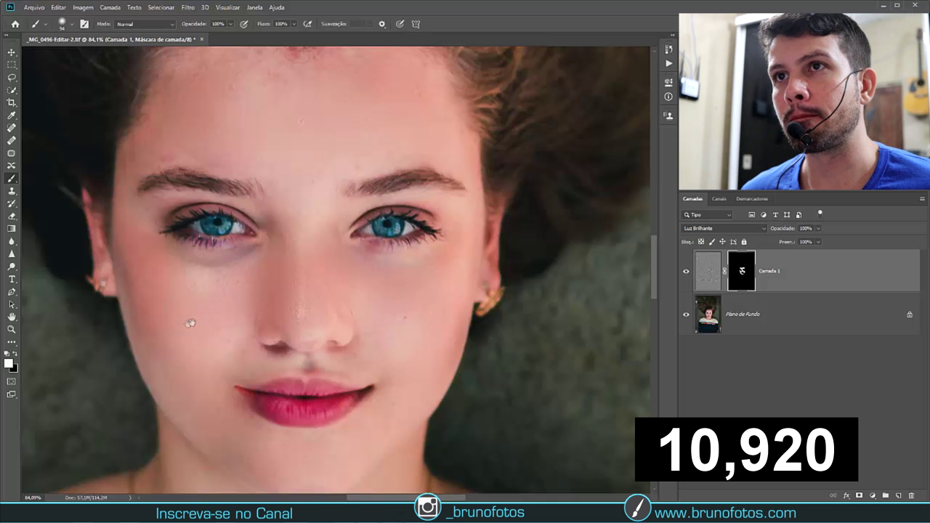
pyautogui.moveTo(190, 323); pyautogui.dragTo(180, 281)
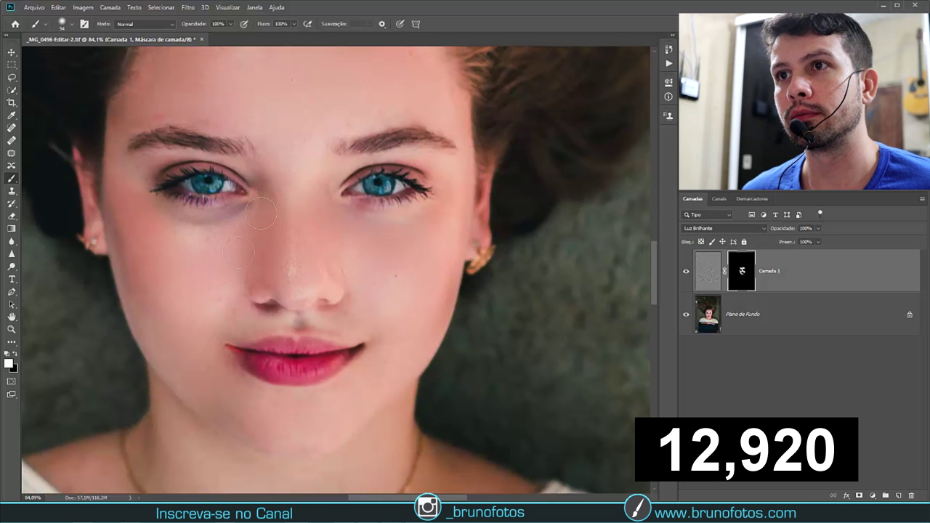
pyautogui.moveTo(260, 212); pyautogui.dragTo(391, 300)
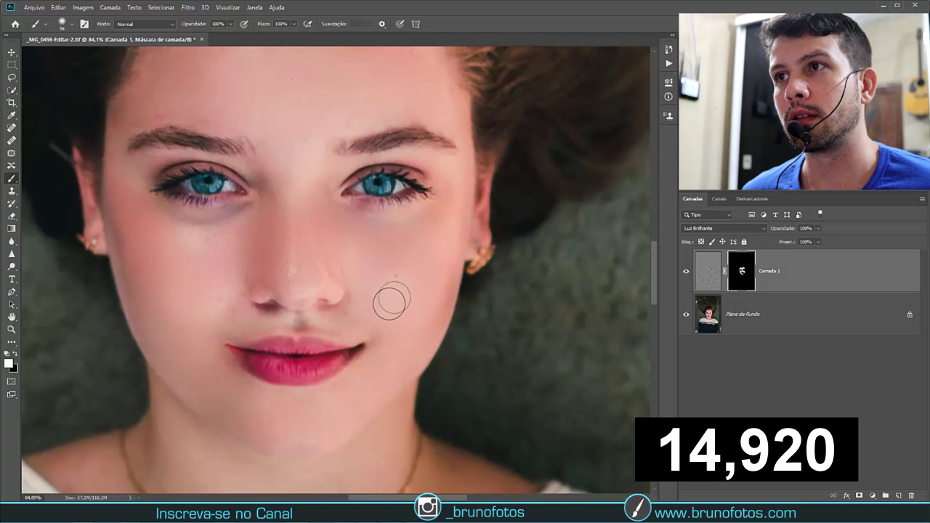
pyautogui.moveTo(396, 256); pyautogui.dragTo(405, 272)
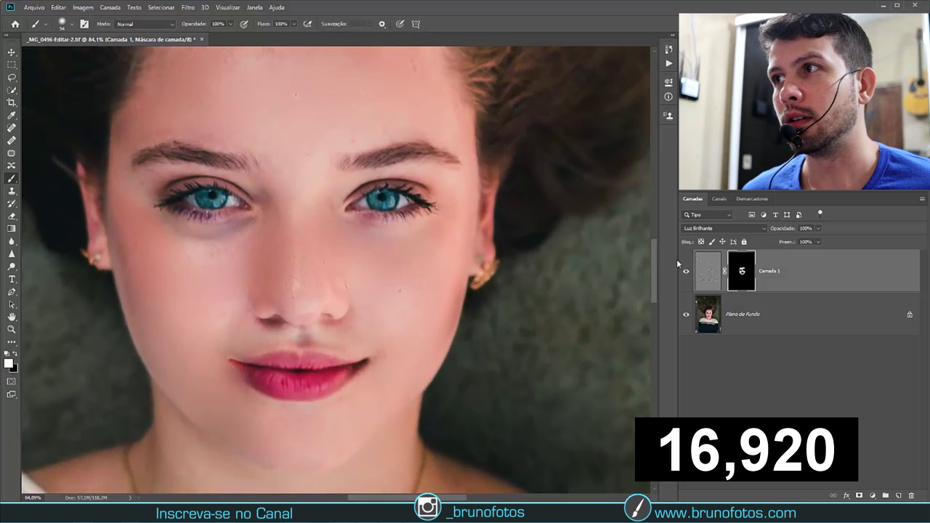
pyautogui.click(686, 275)
# Step: Compare before/after, then paint smoothing along the lip line and left nostril
pyautogui.click(686, 276)
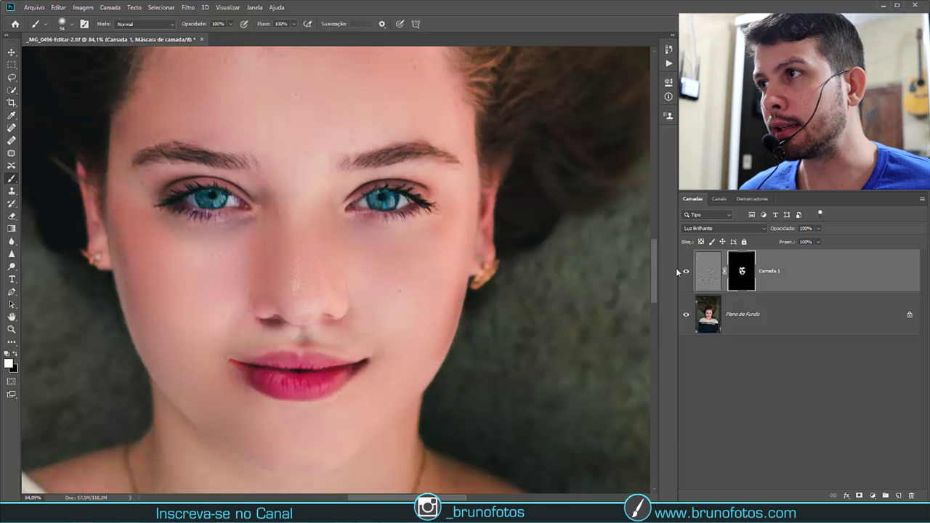
pyautogui.scroll(-5, 240, 283)
pyautogui.scroll(-1, 231, 253)
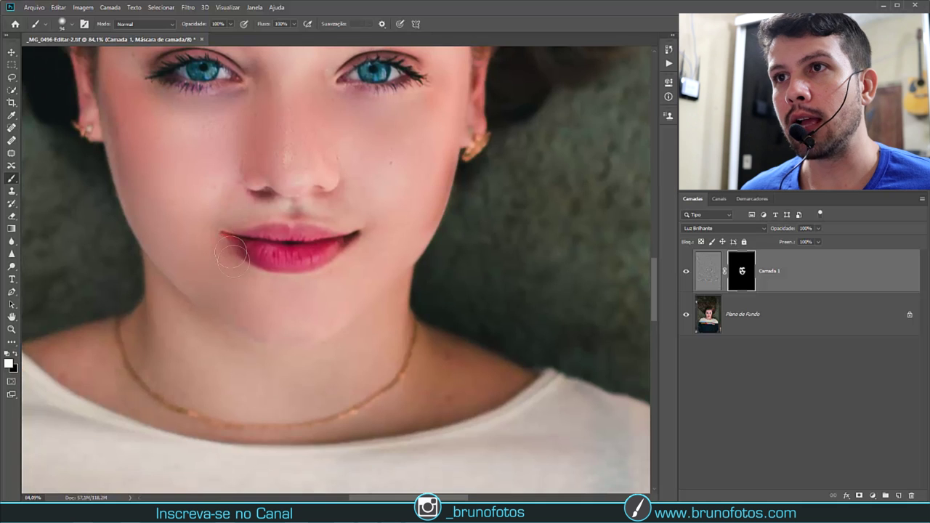
pyautogui.scroll(2, 224, 259)
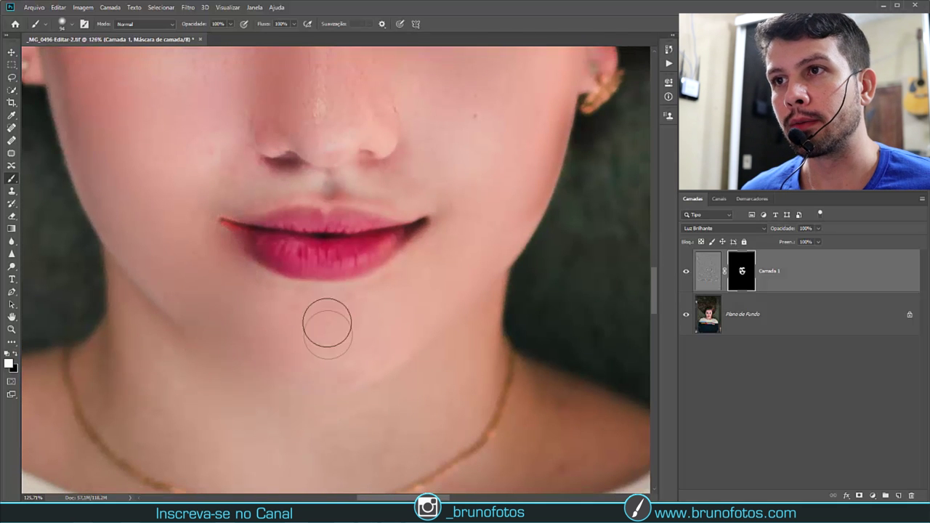
pyautogui.moveTo(229, 224); pyautogui.dragTo(405, 243)
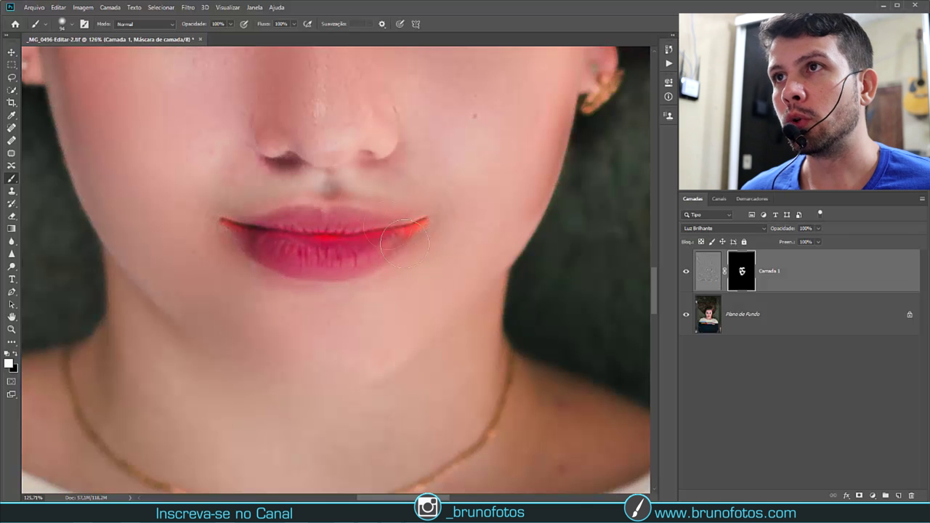
pyautogui.moveTo(301, 208); pyautogui.dragTo(276, 327)
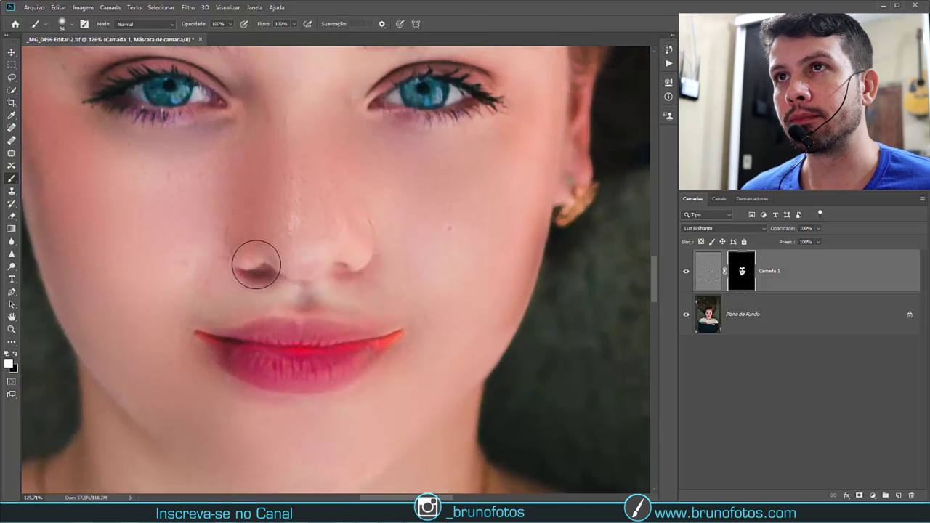
pyautogui.moveTo(250, 263); pyautogui.dragTo(280, 272)
pyautogui.scroll(-1, 327, 230)
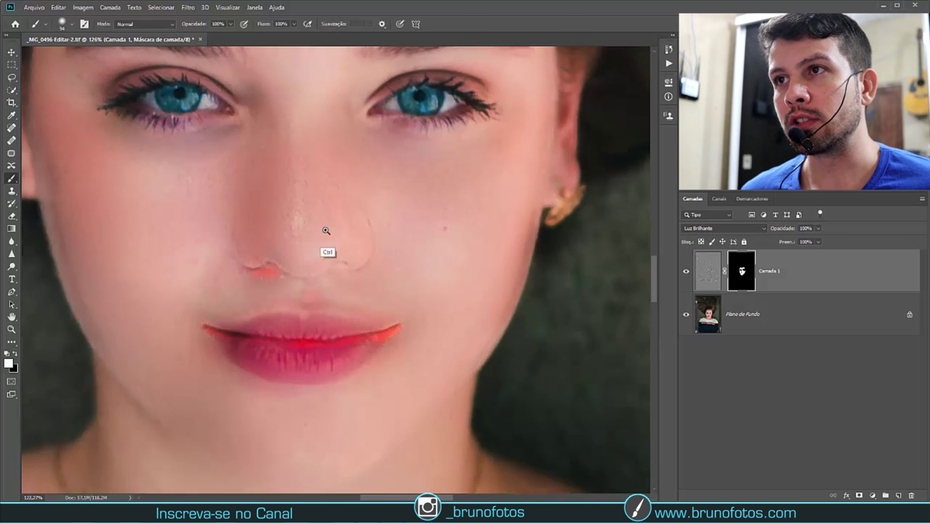
pyautogui.scroll(-3, 326, 230)
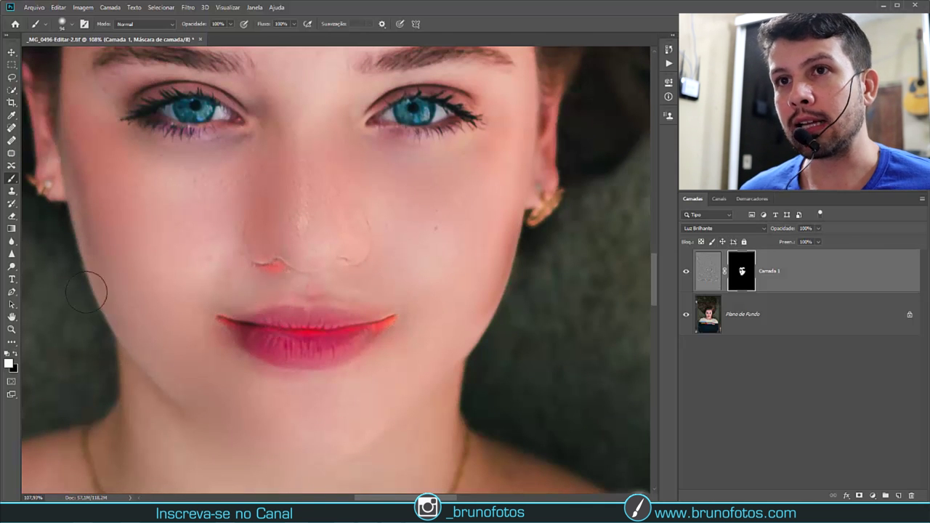
# Step: With black and a larger brush, mask out the red glow on the upper lip and under the nostril
pyautogui.press('x')
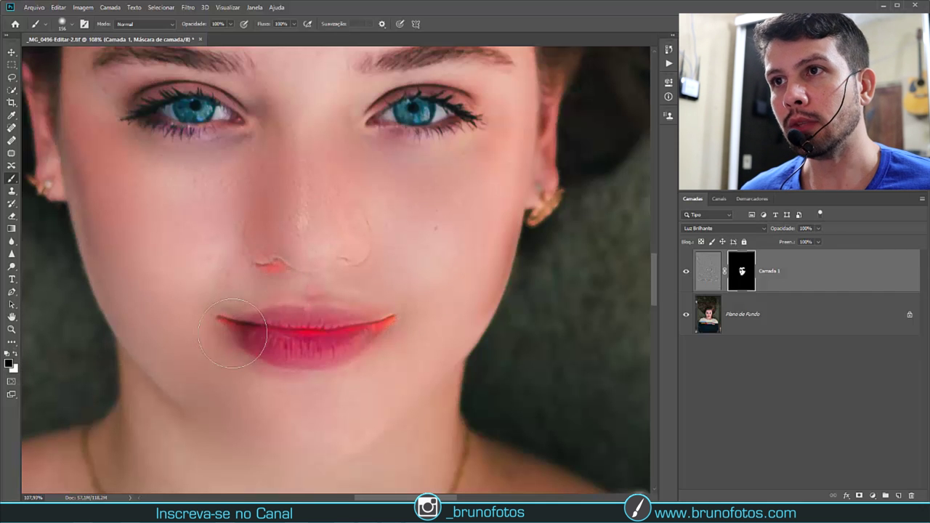
pyautogui.moveTo(393, 320); pyautogui.dragTo(218, 320)
pyautogui.press(']')
pyautogui.press(']')
pyautogui.press(']')
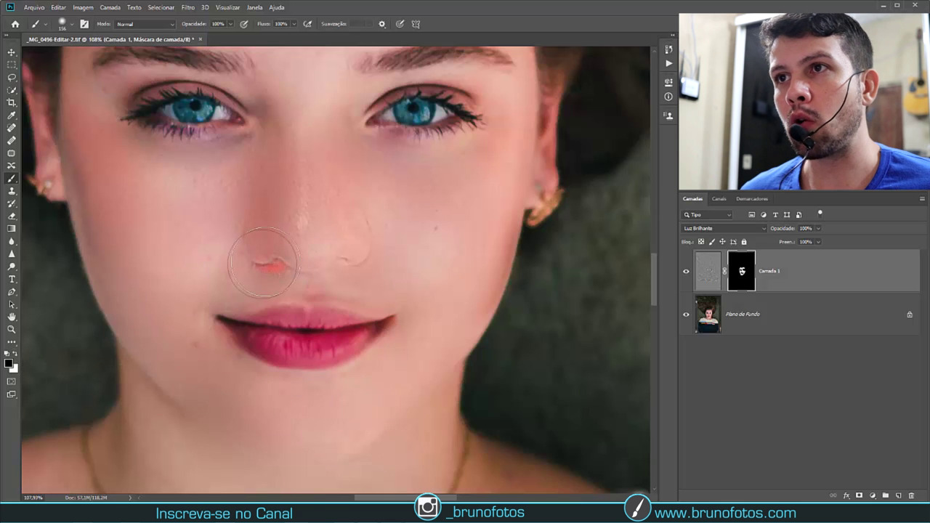
pyautogui.moveTo(272, 260); pyautogui.dragTo(359, 254)
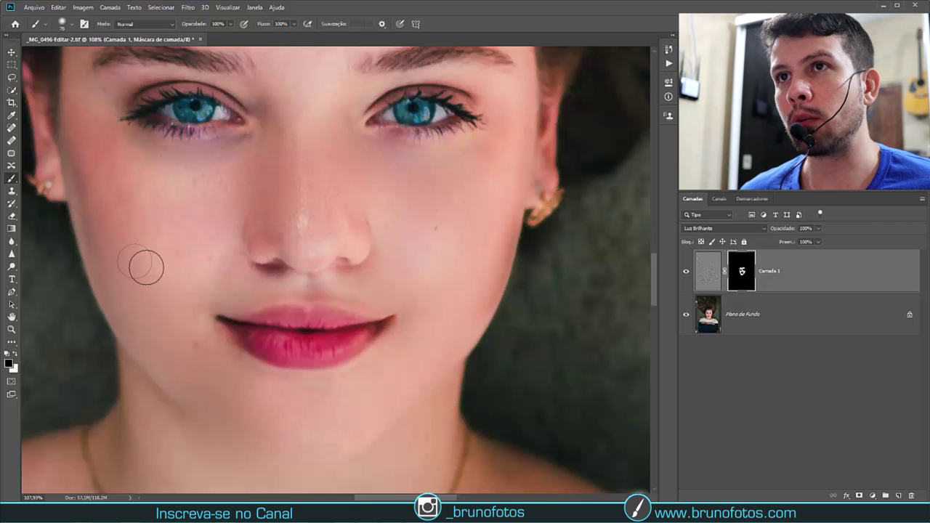
# Step: Paint white on the Camada 1 mask over the red forehead blemish and under the left eye, then revert to black
pyautogui.scroll(5, 334, 254)
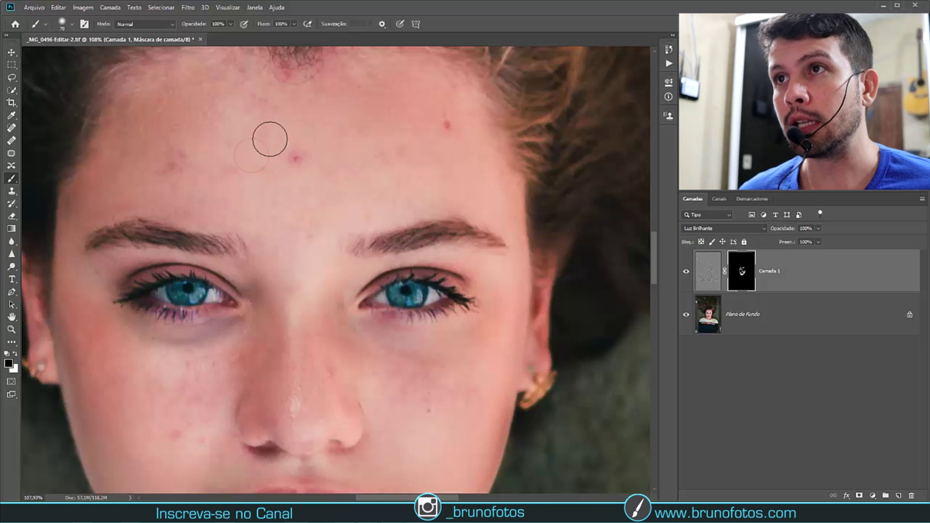
pyautogui.click(15, 354)
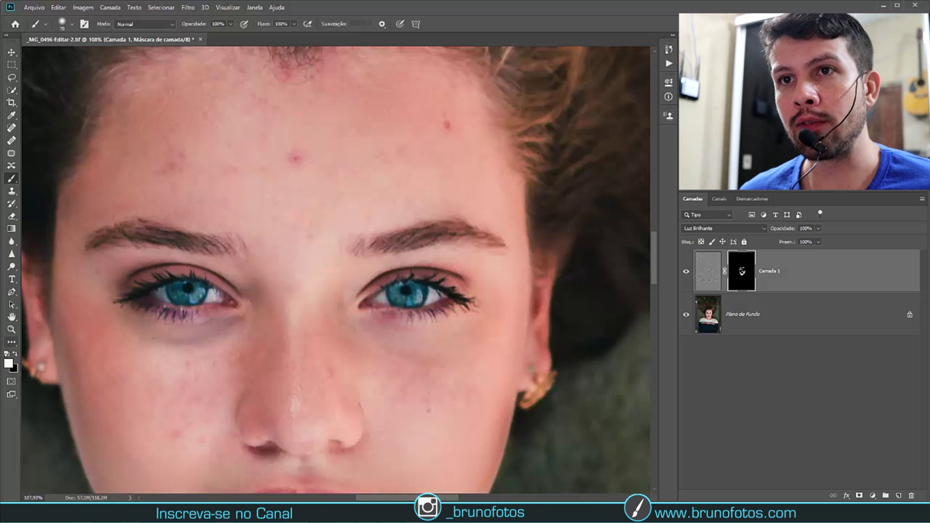
pyautogui.click(296, 155)
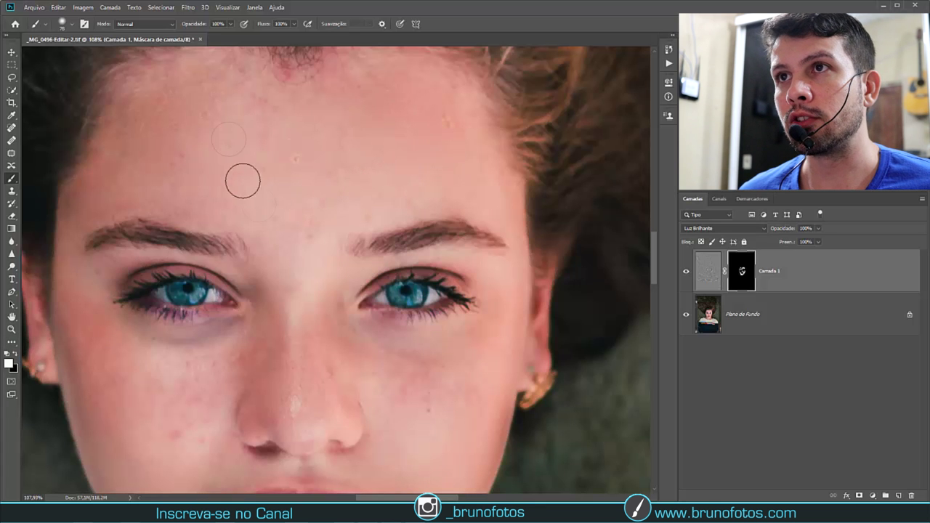
pyautogui.moveTo(283, 263); pyautogui.dragTo(272, 163)
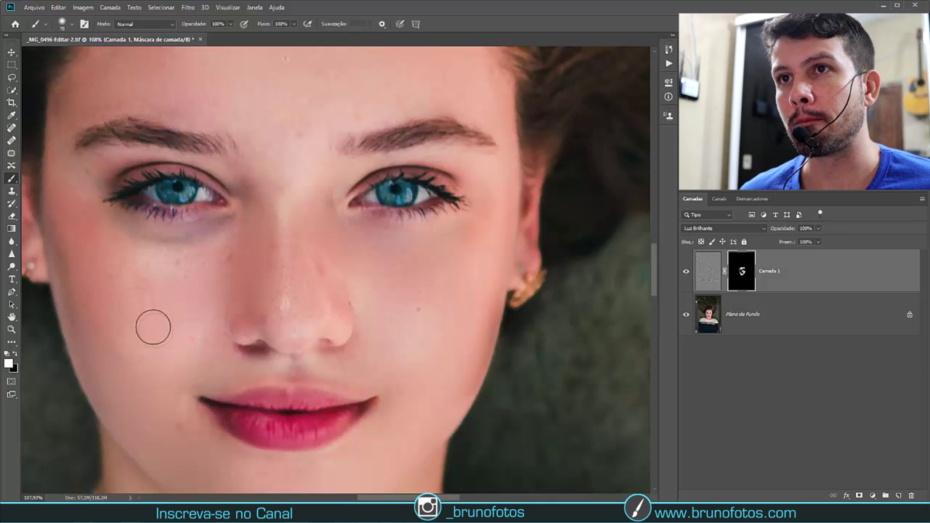
pyautogui.moveTo(191, 242); pyautogui.dragTo(187, 212)
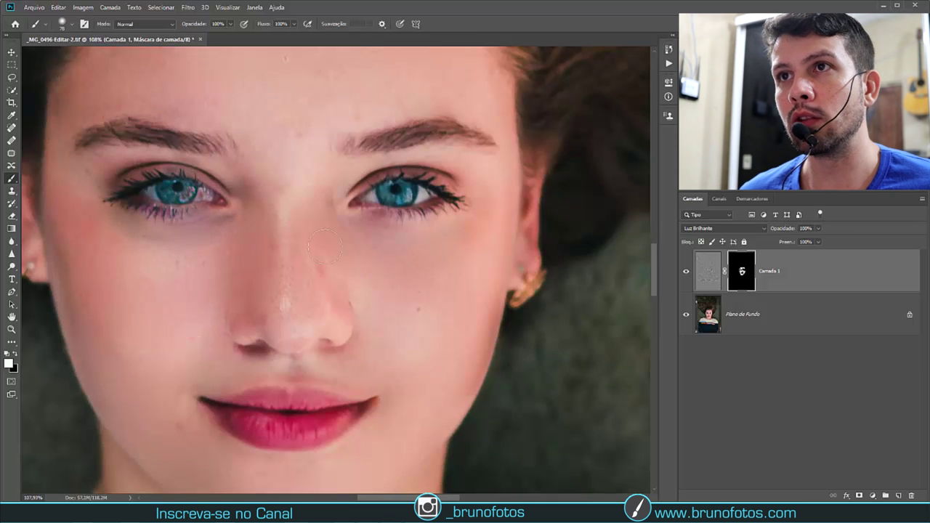
pyautogui.press('x')
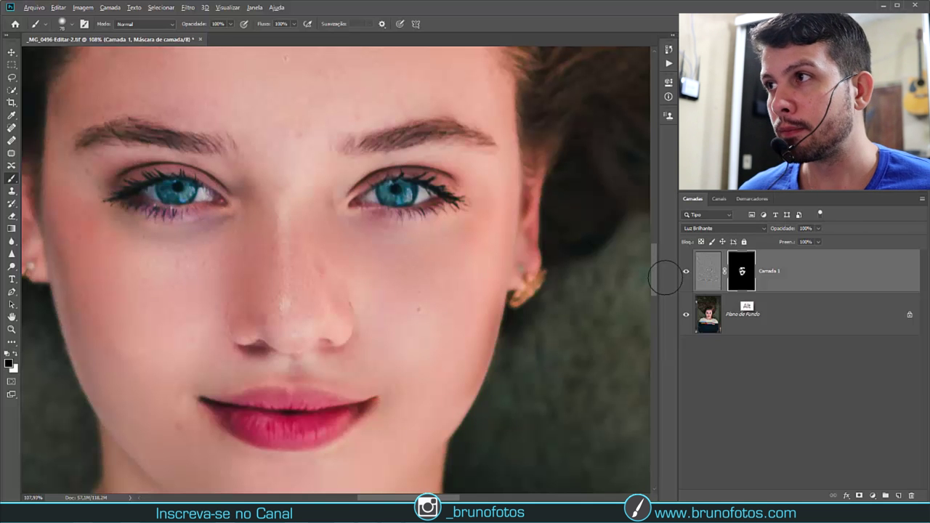
# Step: View the Camada 1 mask alone and paint white over missed patches on the left cheek and under the right eye
pyautogui.keyDown('alt'); pyautogui.click(742, 280); pyautogui.keyUp('alt')
pyautogui.moveTo(339, 239); pyautogui.dragTo(285, 252)
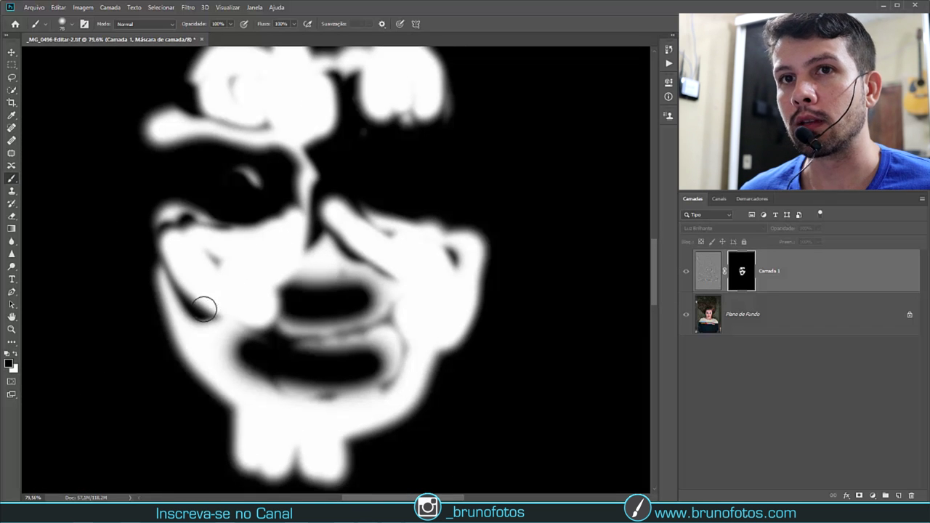
pyautogui.press('x')
pyautogui.press('x')
pyautogui.moveTo(192, 292); pyautogui.dragTo(200, 302)
pyautogui.moveTo(395, 259)
pyautogui.mouseDown()
pyautogui.moveTo(363, 254)
pyautogui.moveTo(421, 247)
pyautogui.mouseUp()
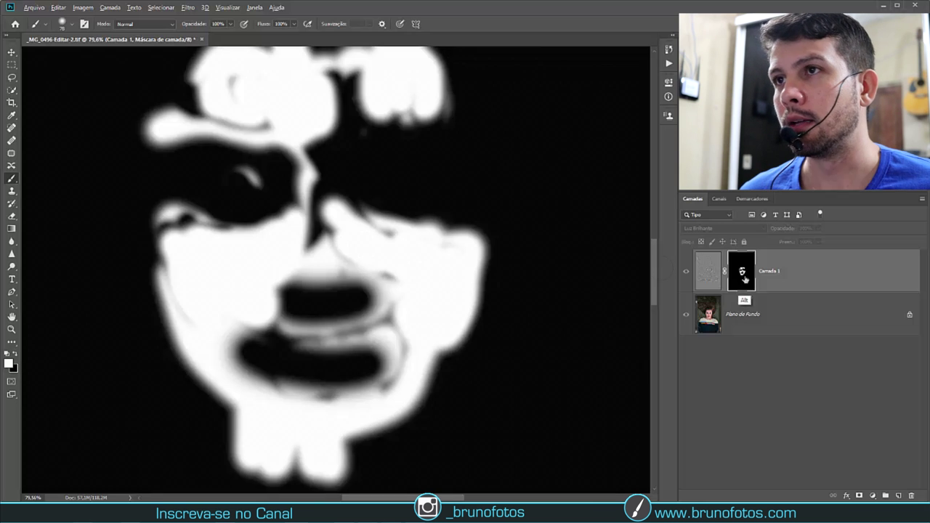
pyautogui.keyDown('alt'); pyautogui.click(740, 285); pyautogui.keyUp('alt')
pyautogui.moveTo(339, 230)
pyautogui.mouseDown()
pyautogui.moveTo(327, 264)
pyautogui.moveTo(353, 296)
pyautogui.mouseUp()
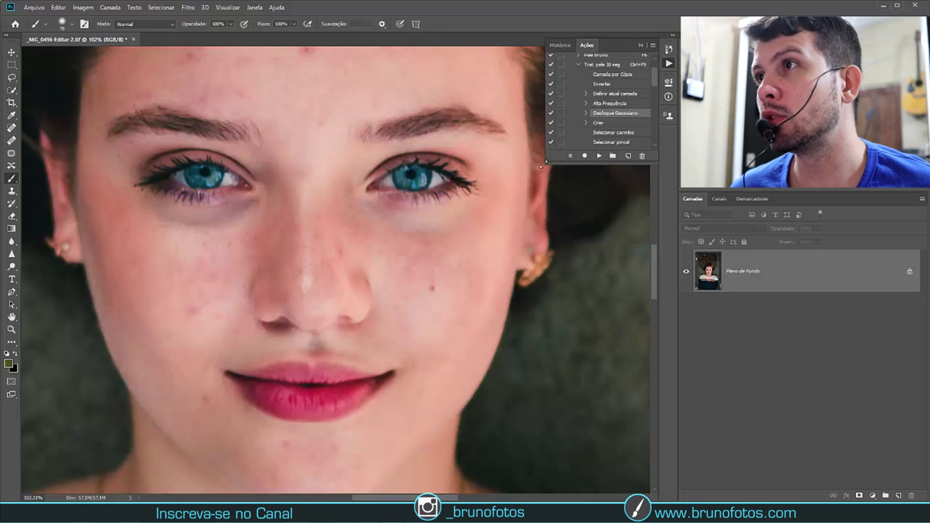
# Step: Enable the dialog pause on Desfoque Gaussiano in the Trat. pele 30 seg action and replay it
pyautogui.moveTo(545, 164)
pyautogui.mouseDown()
pyautogui.moveTo(400, 292)
pyautogui.moveTo(398, 306)
pyautogui.mouseUp()
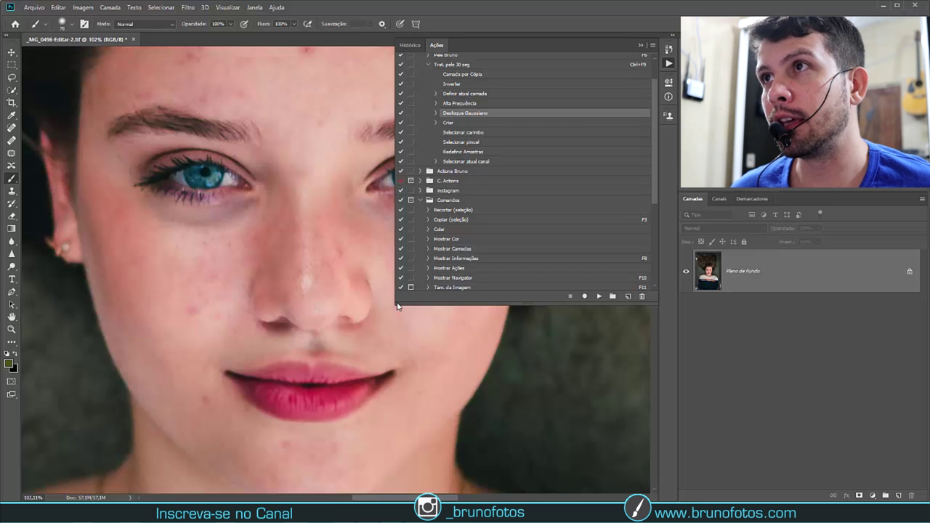
pyautogui.click(411, 113)
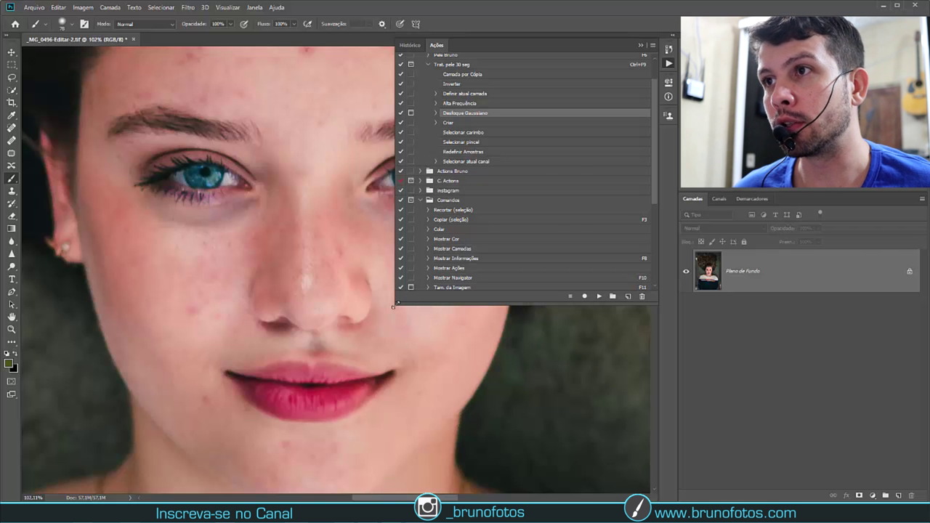
pyautogui.moveTo(396, 307); pyautogui.dragTo(508, 252)
pyautogui.click(507, 49)
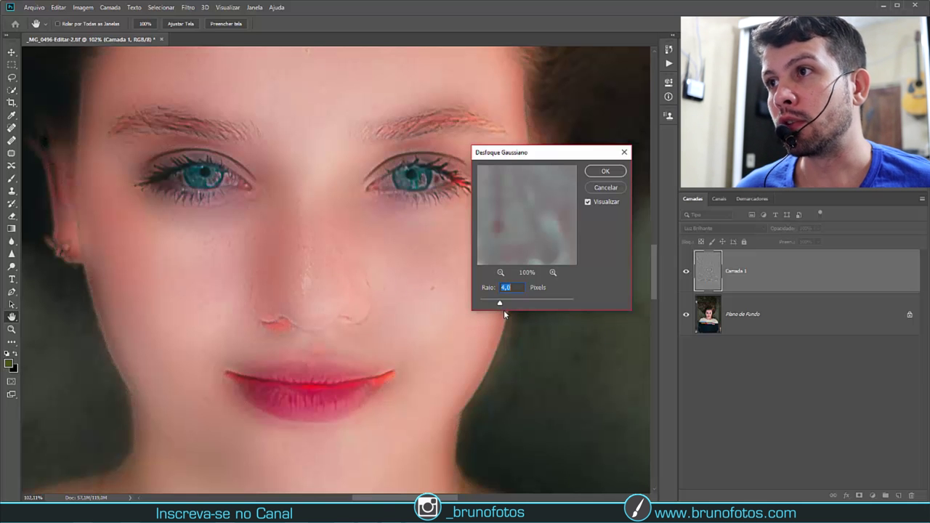
# Step: Set the Gaussian Blur radius to 2,4 pixels and confirm so the replayed action completes
pyautogui.moveTo(500, 303); pyautogui.dragTo(506, 305)
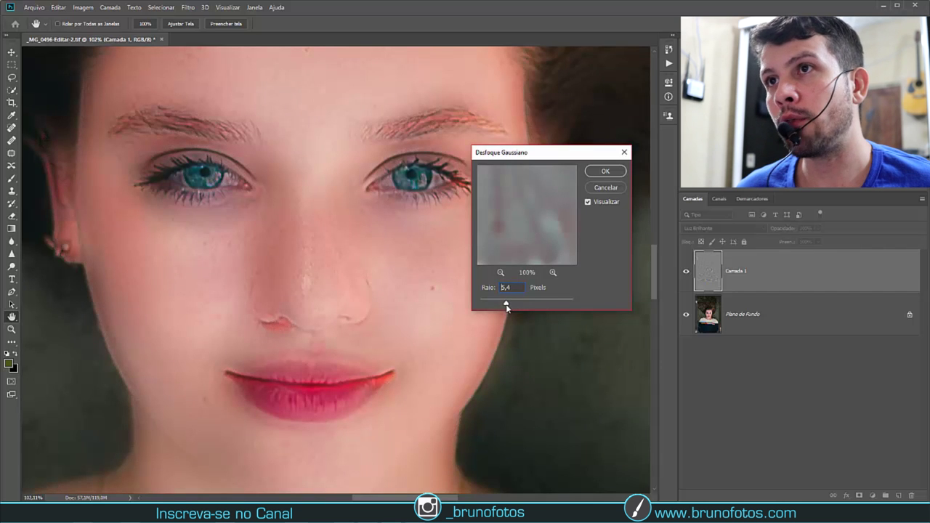
pyautogui.moveTo(506, 304); pyautogui.dragTo(492, 304)
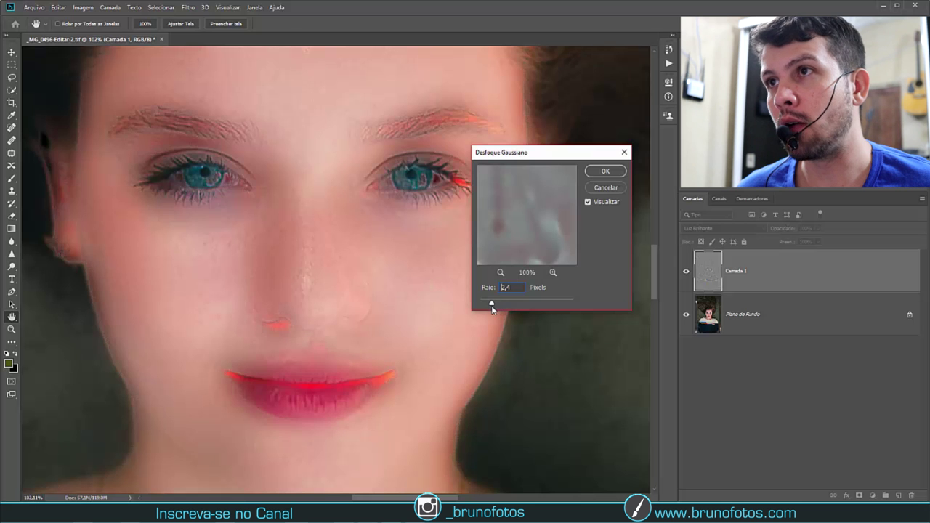
pyautogui.press('Return')
pyautogui.keyDown('alt'); pyautogui.click(859, 496); pyautogui.keyUp('alt')
pyautogui.press('b')
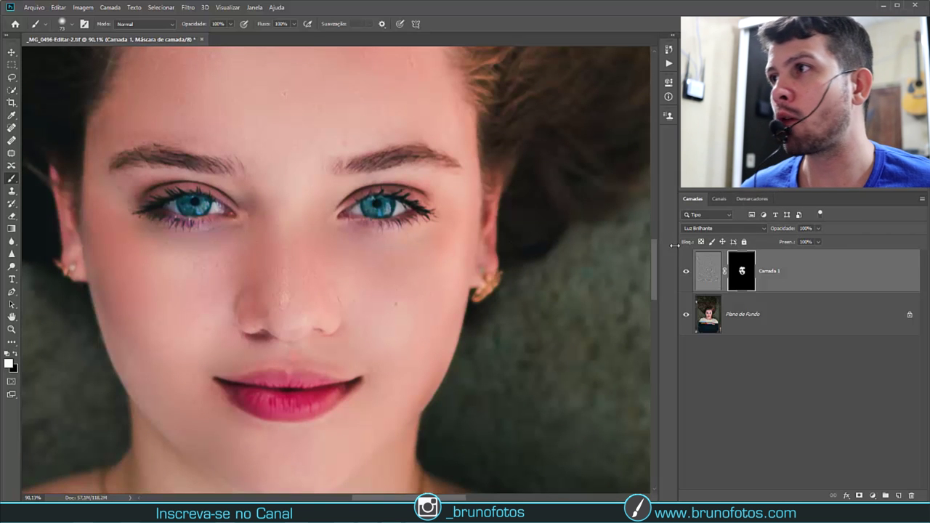
pyautogui.moveTo(767, 230); pyautogui.dragTo(756, 232)
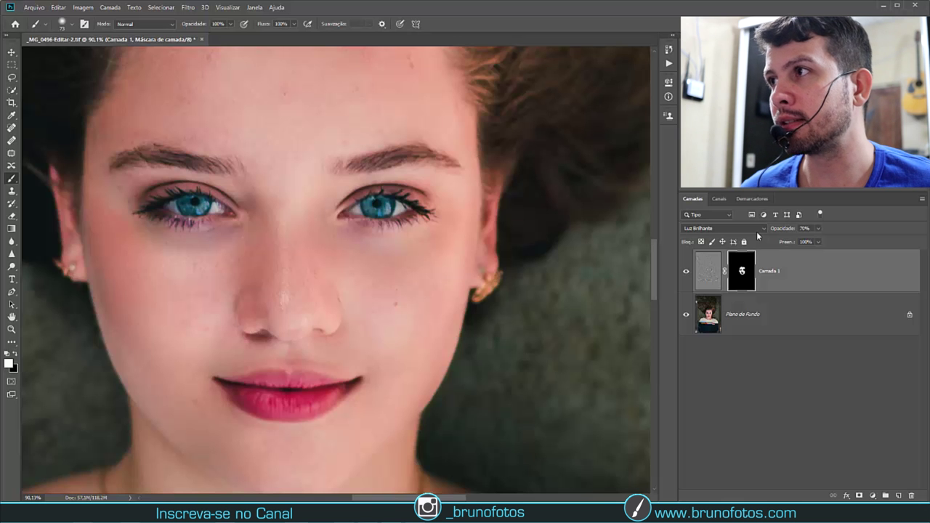
pyautogui.moveTo(756, 231); pyautogui.dragTo(781, 231)
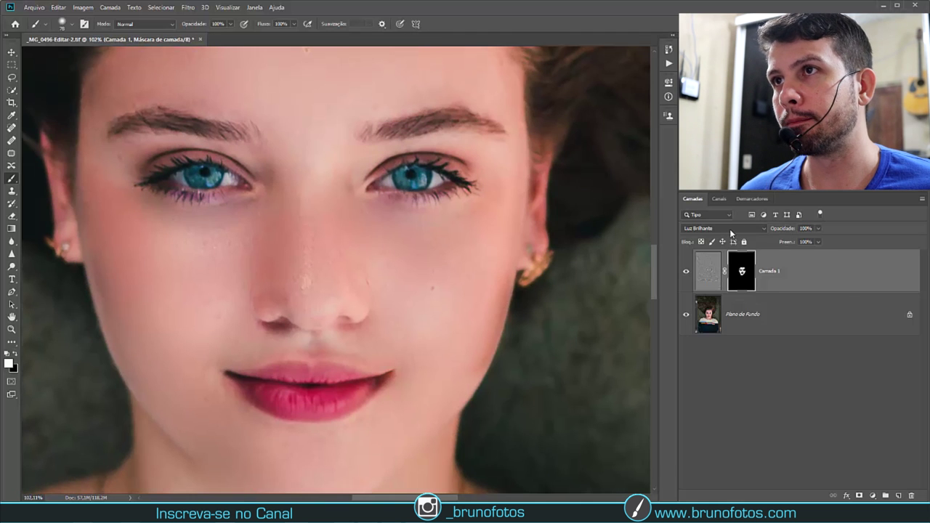
pyautogui.click(686, 272)
pyautogui.click(685, 272)
pyautogui.click(686, 271)
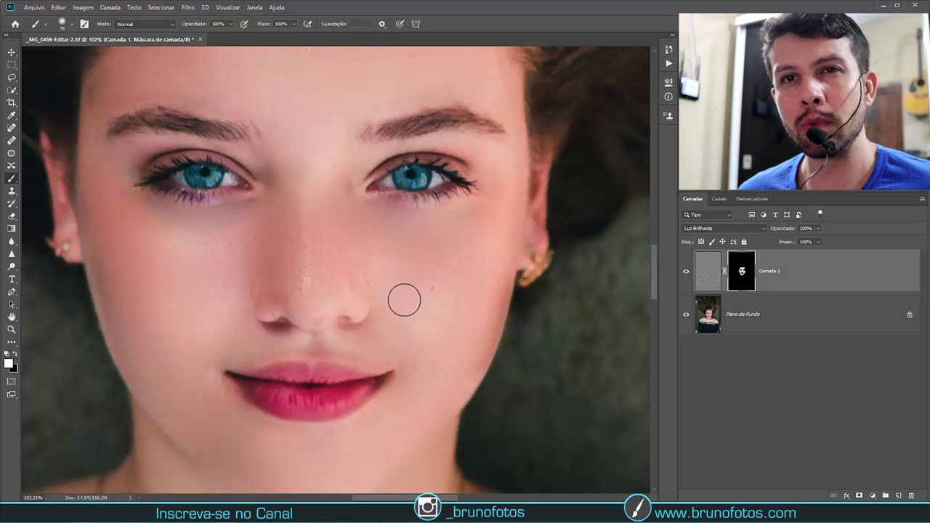